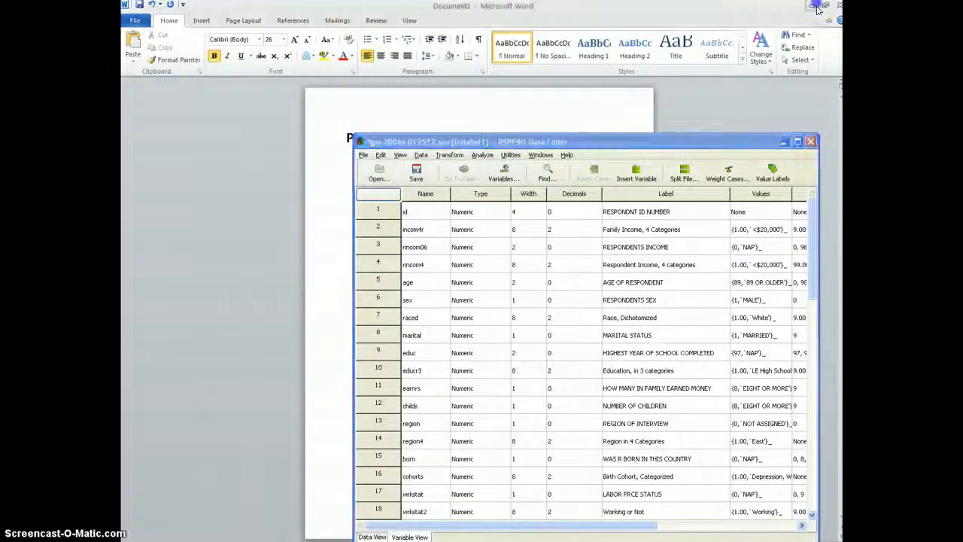
Minimize the Word document and launch a new PSPP session from the desktop.
click(814, 7)
click(471, 106)
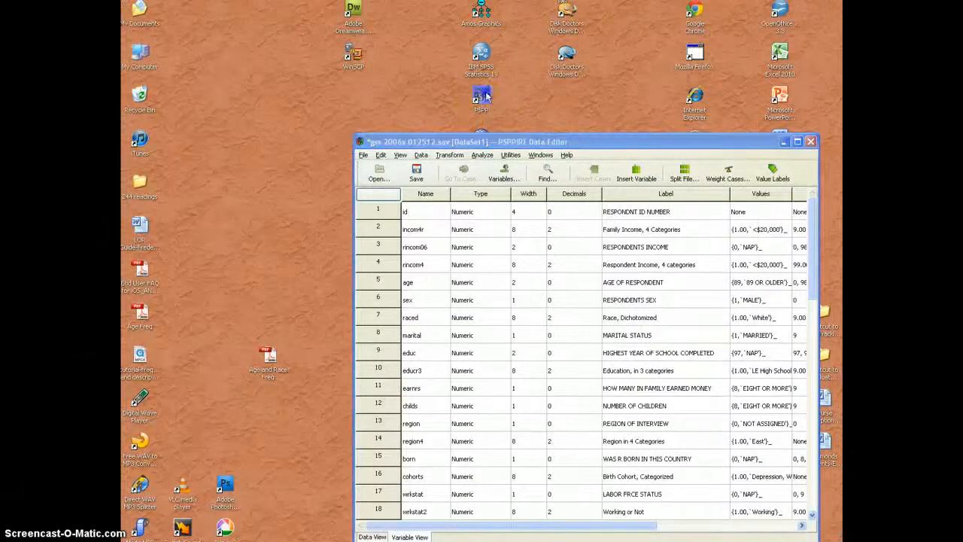
click(811, 141)
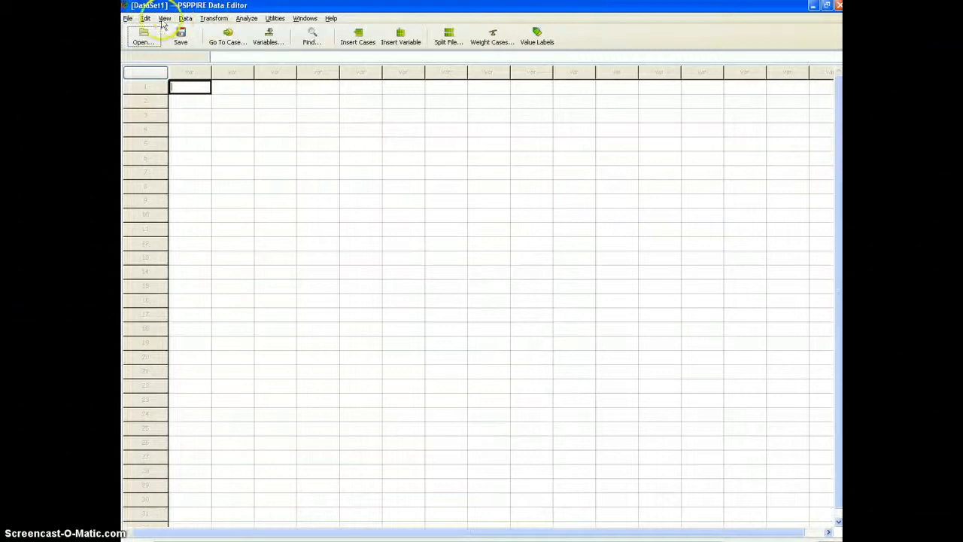
Open the data file gss 2006x 012512.sav from the Fulkergm$ network drive.
click(144, 36)
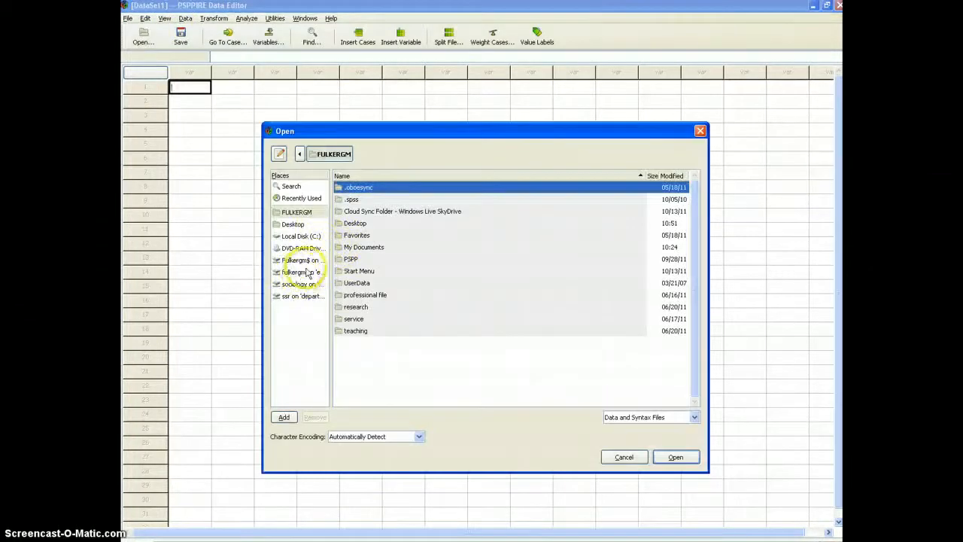
click(304, 261)
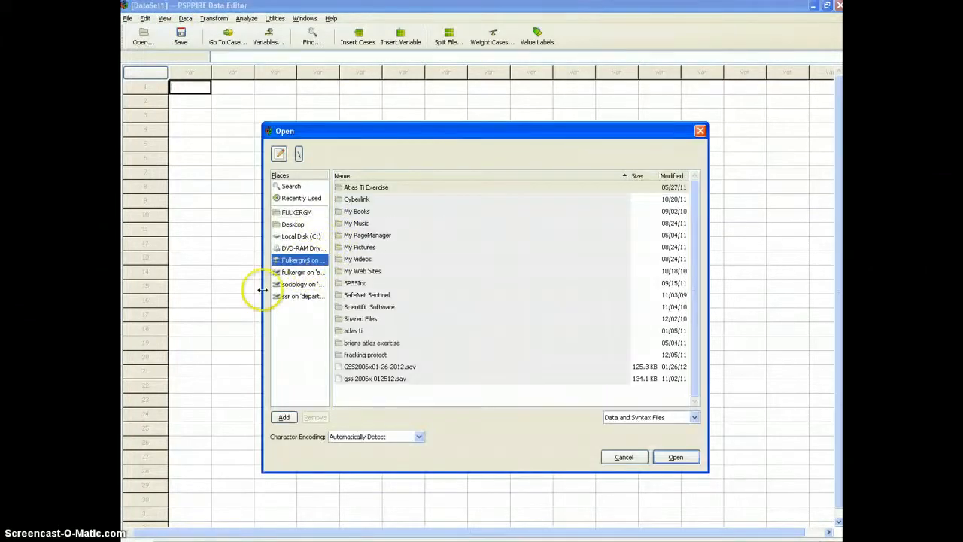
click(384, 381)
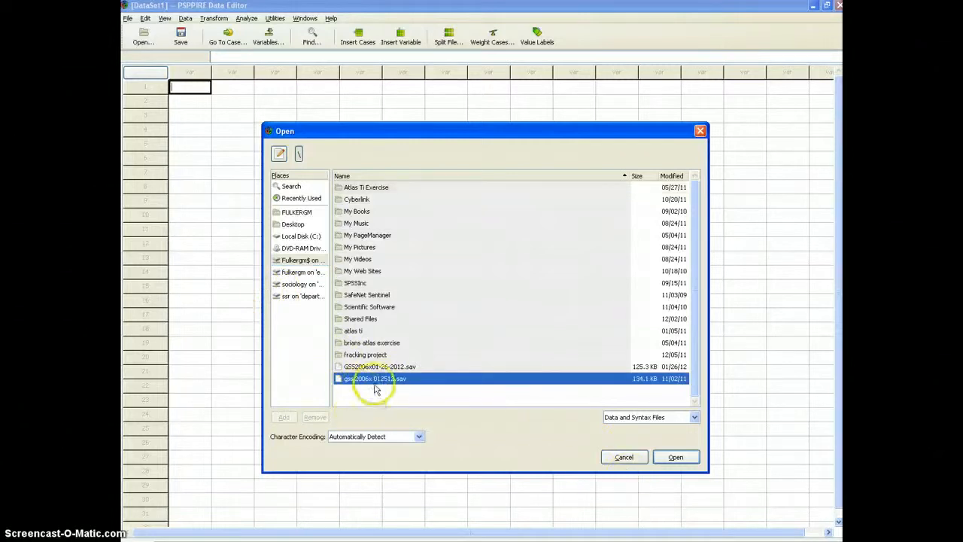
click(676, 456)
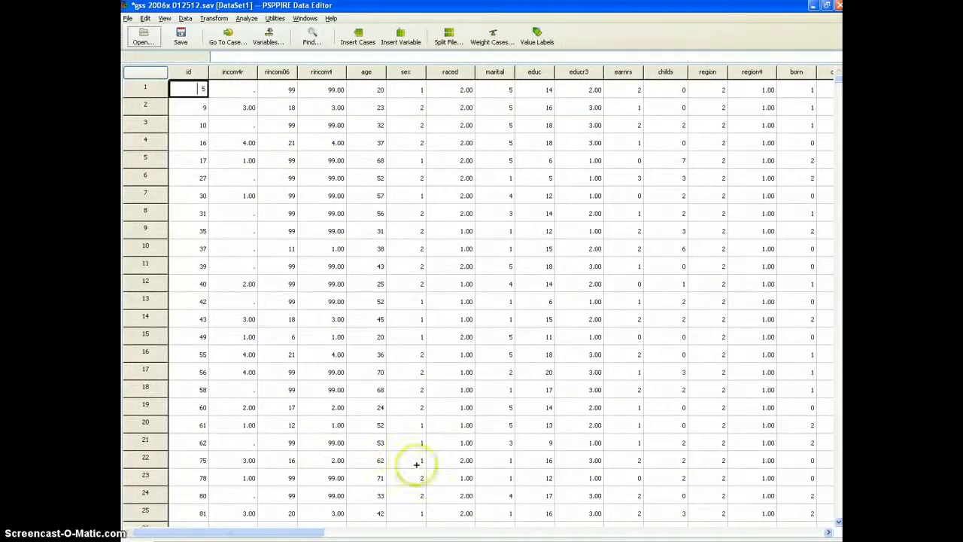
Restore the data editor to a smaller window, switch to the variable definitions, widen the Label column and narrow Decimals.
double_click(476, 10)
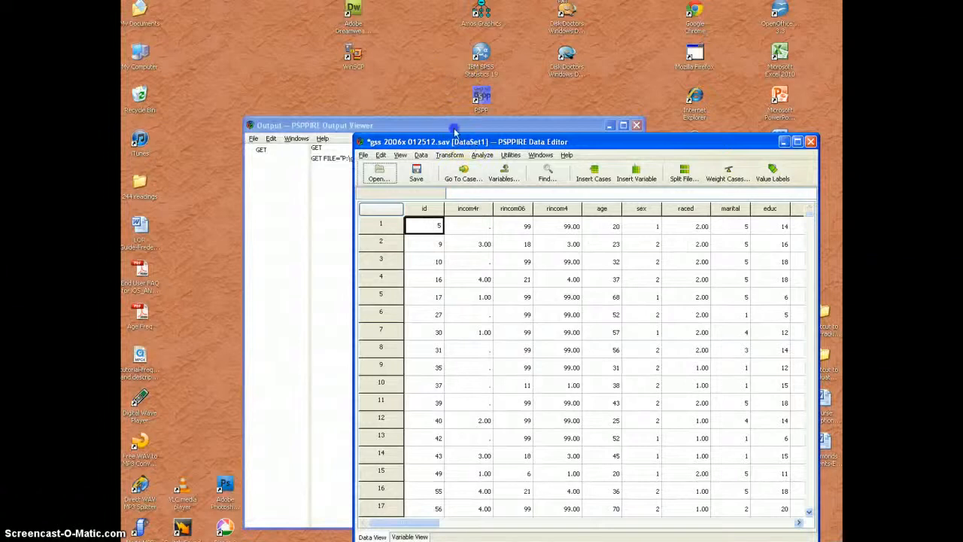
drag(473, 132, 353, 90)
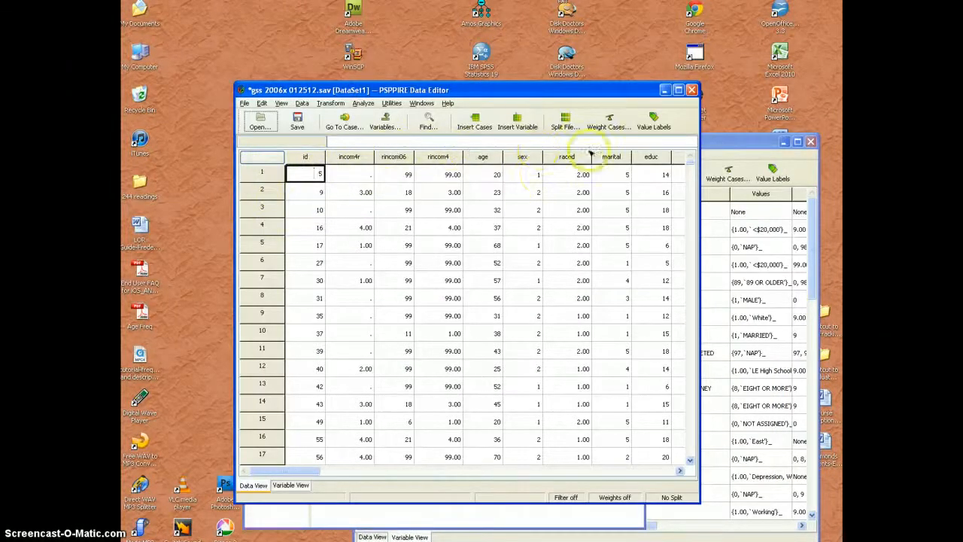
click(301, 485)
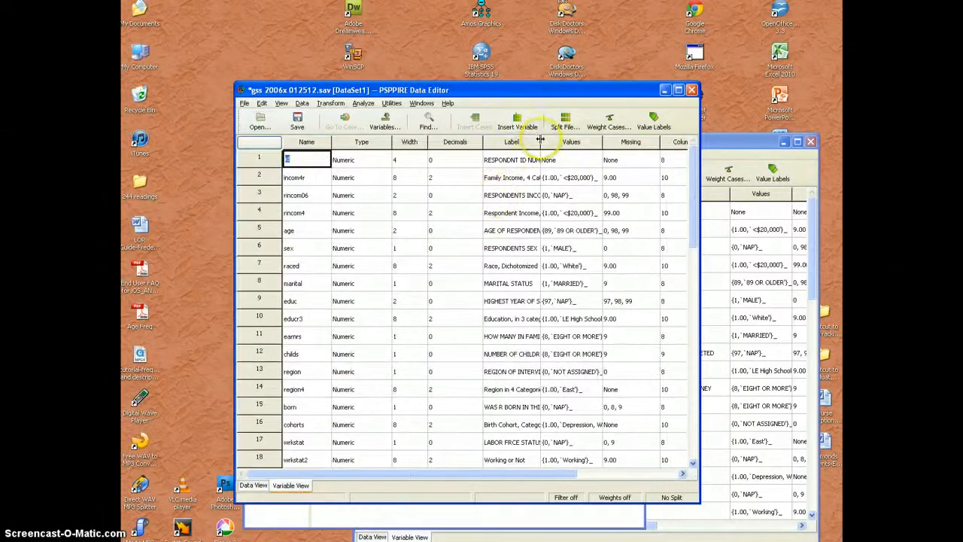
drag(540, 141, 593, 141)
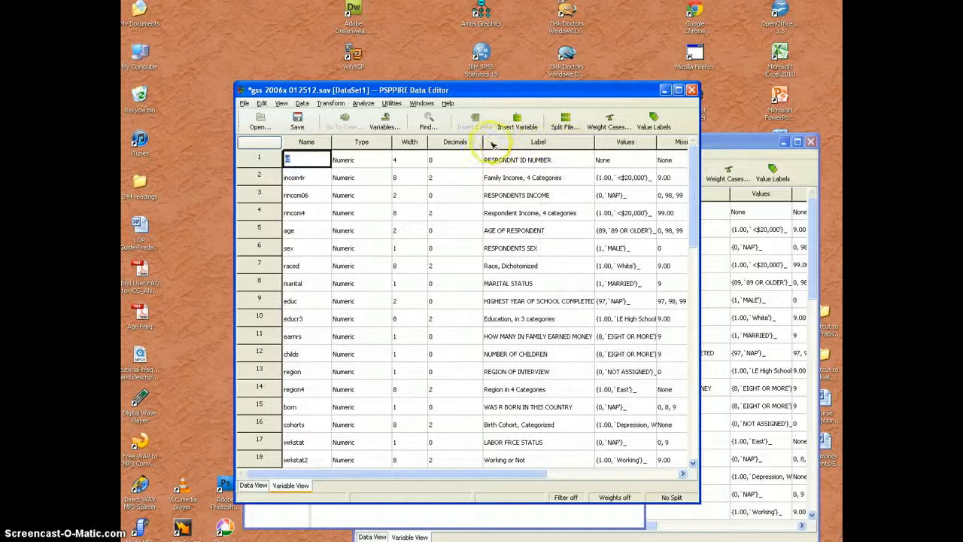
drag(483, 141, 460, 143)
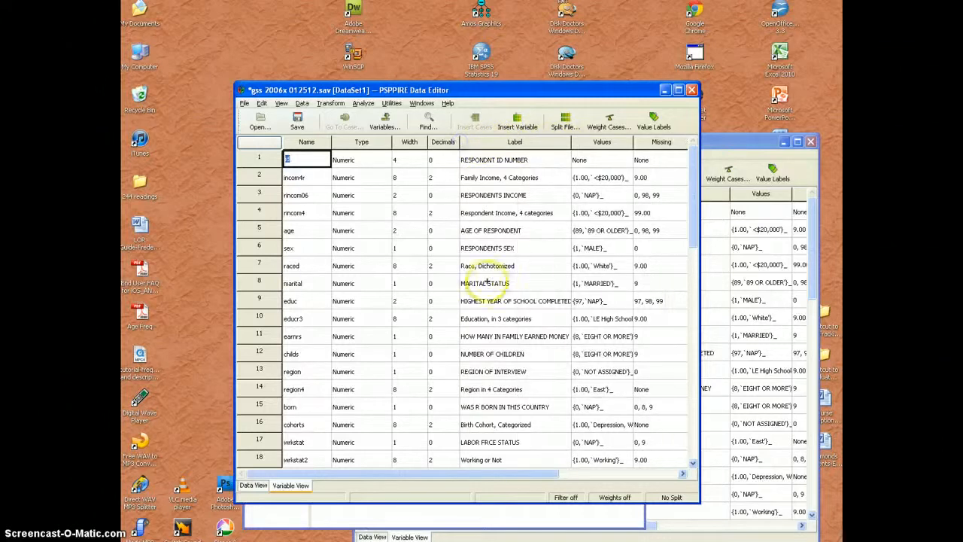
Locate the labels of the confidence variables for the executive branch and Congress in the variable list.
scroll(499, 279, down, 4)
scroll(500, 282, down, 1)
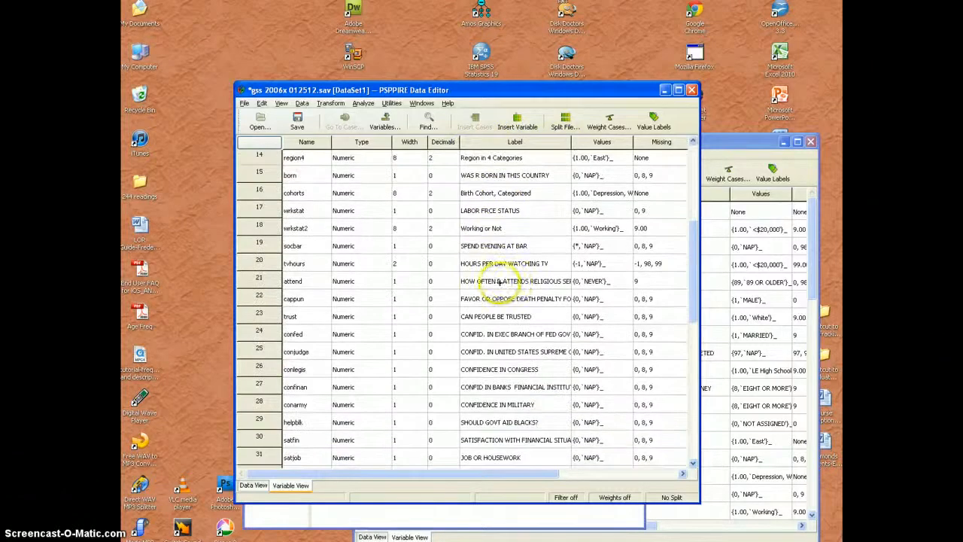
click(512, 370)
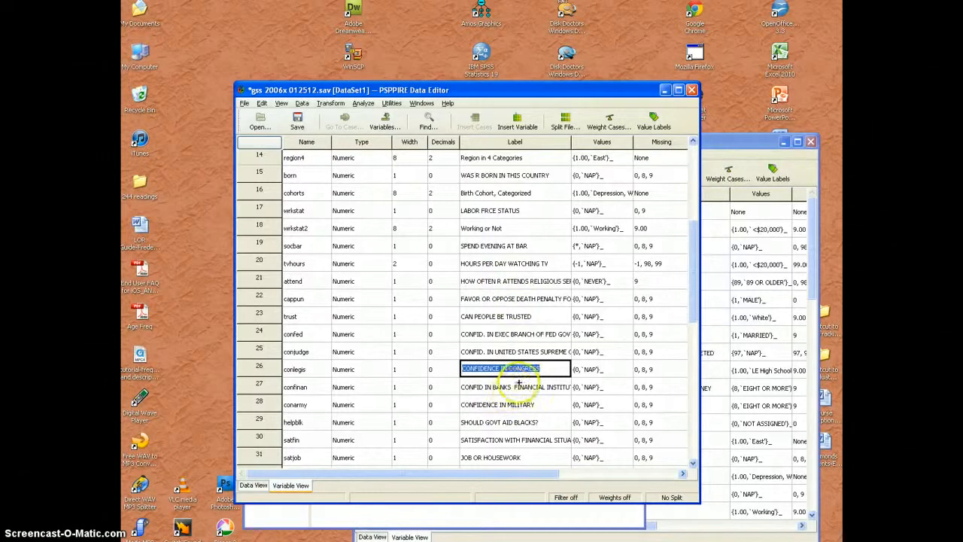
click(528, 334)
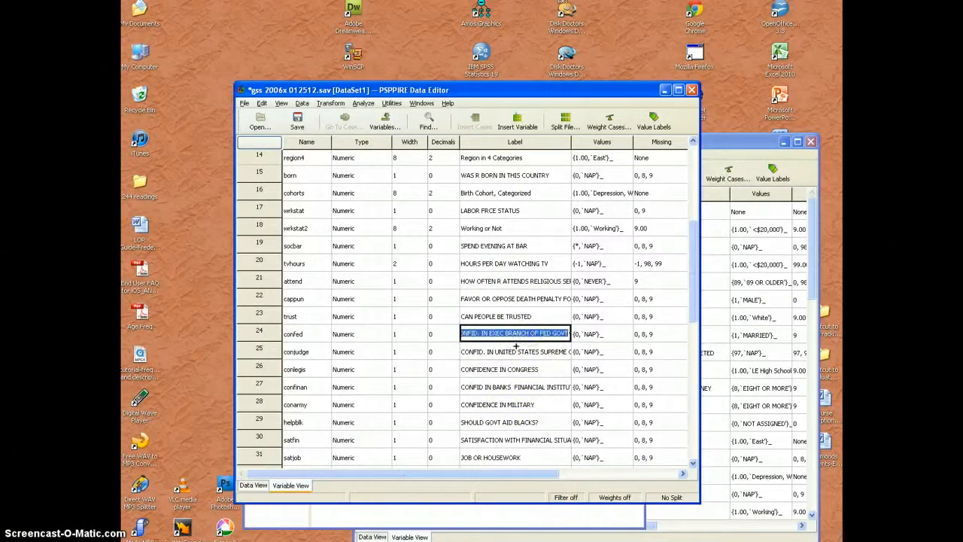
click(512, 369)
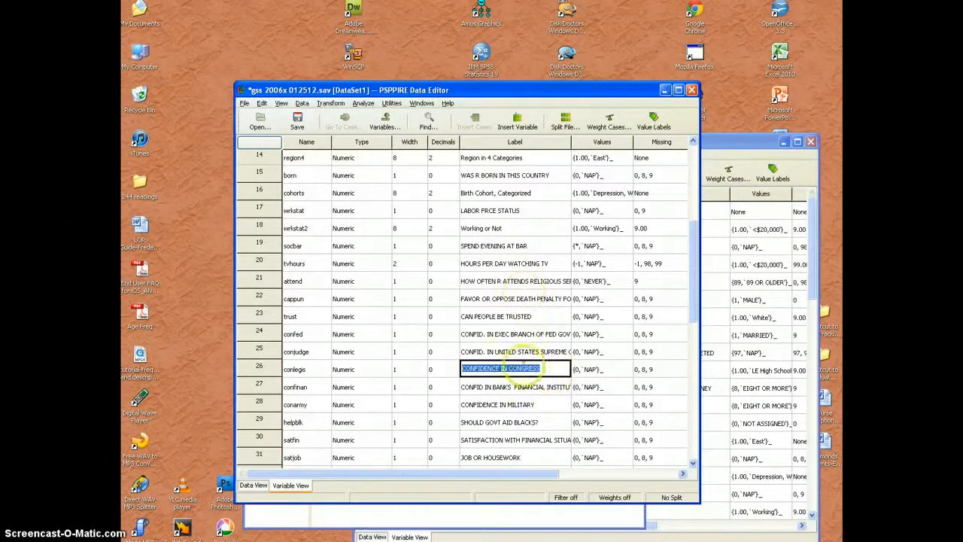
Run Frequencies on CONFIDENCE IN CONGRESS (conlegis) with mean and standard deviation included.
click(363, 103)
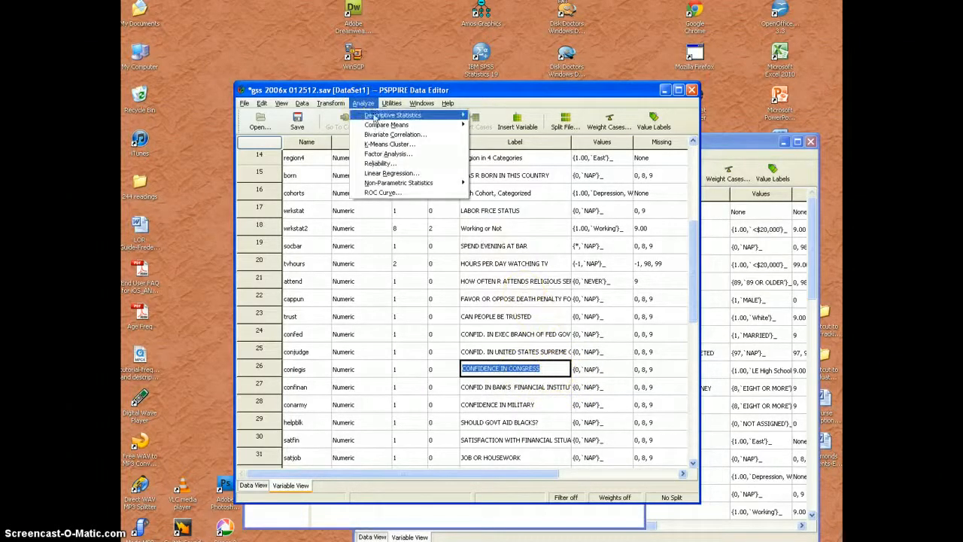
mouse_move(407, 115)
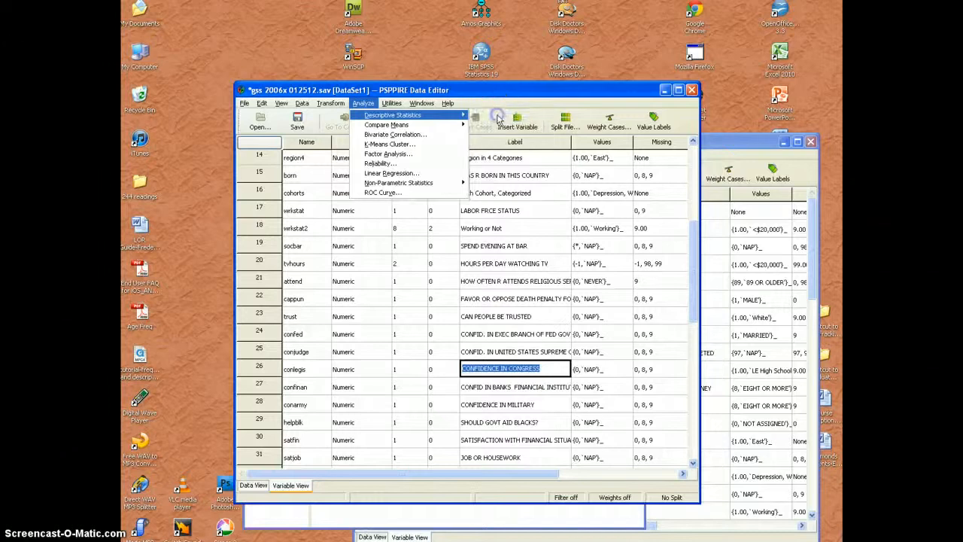
click(498, 119)
drag(390, 197, 391, 228)
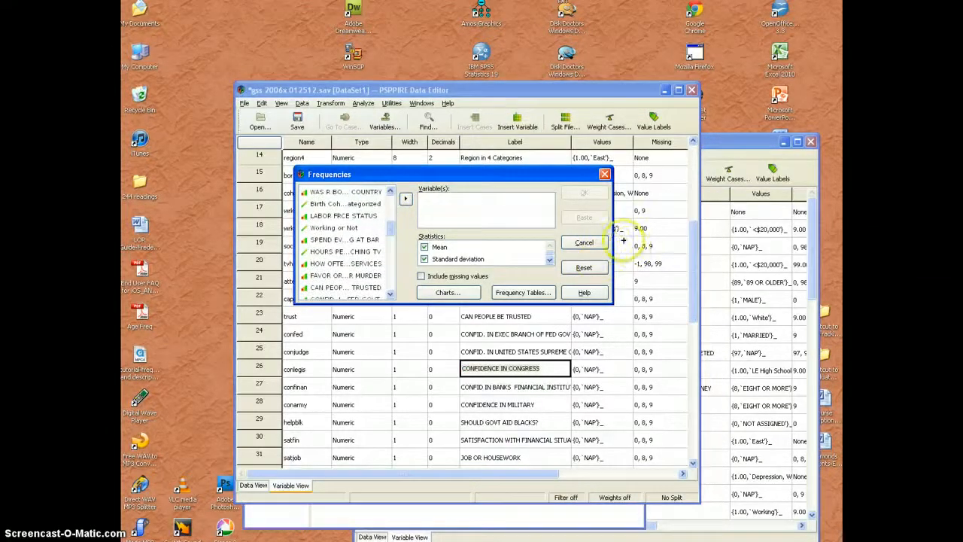
drag(613, 229, 720, 231)
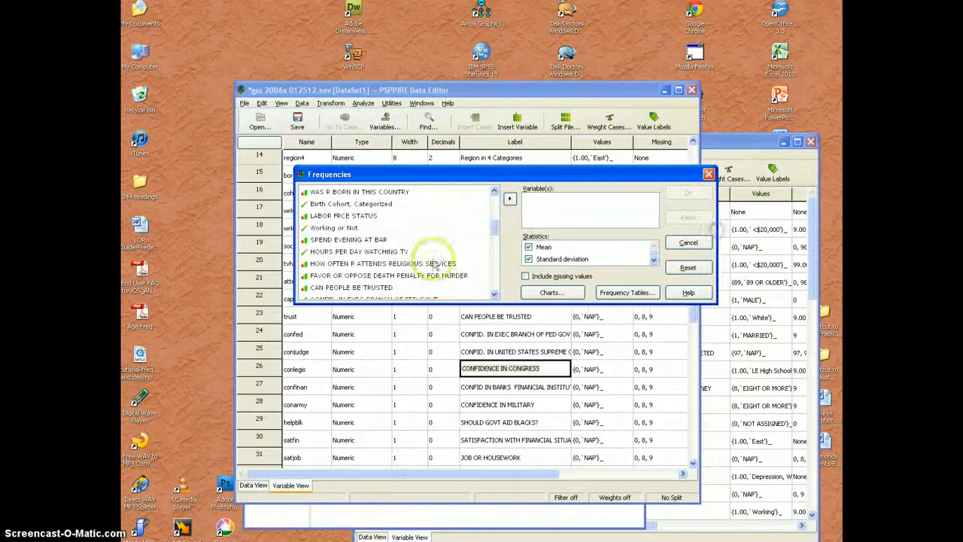
scroll(430, 258, down, 3)
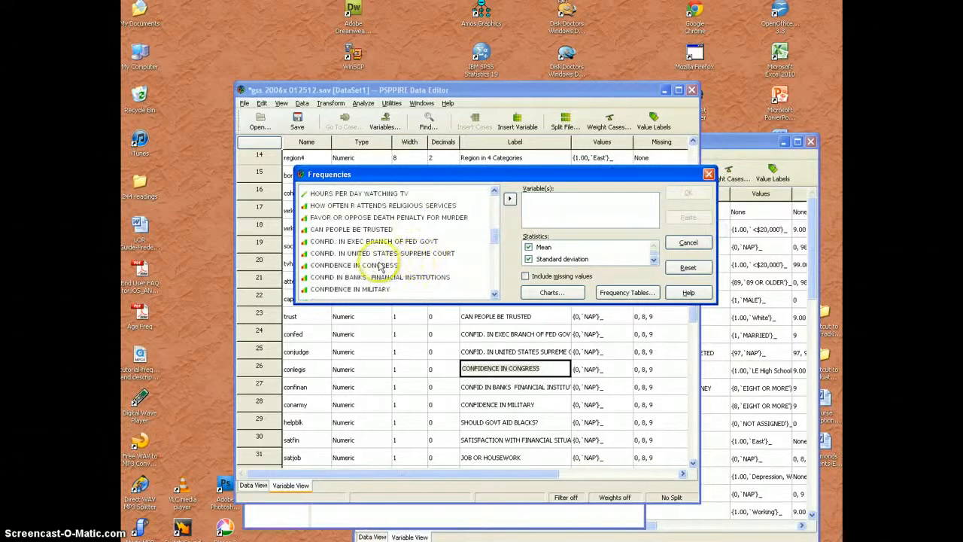
click(398, 266)
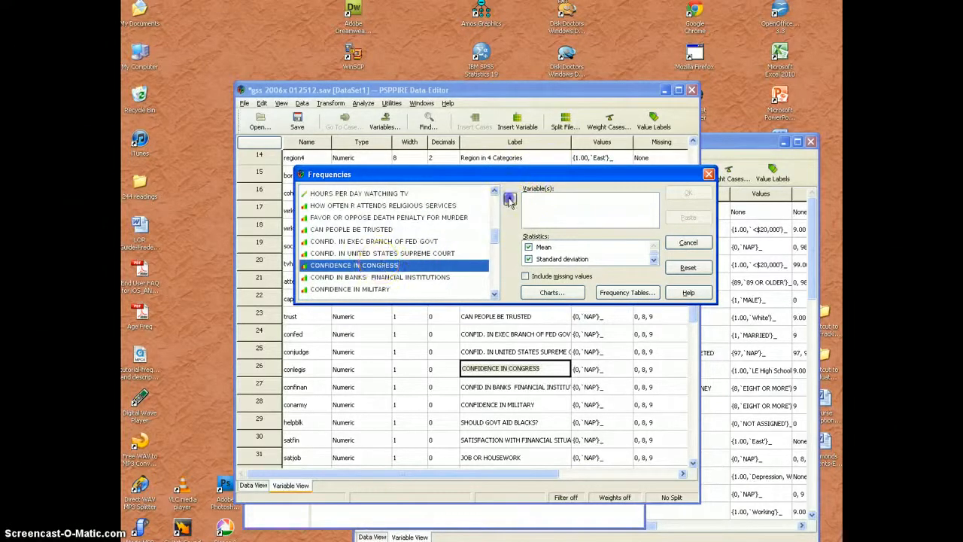
click(510, 200)
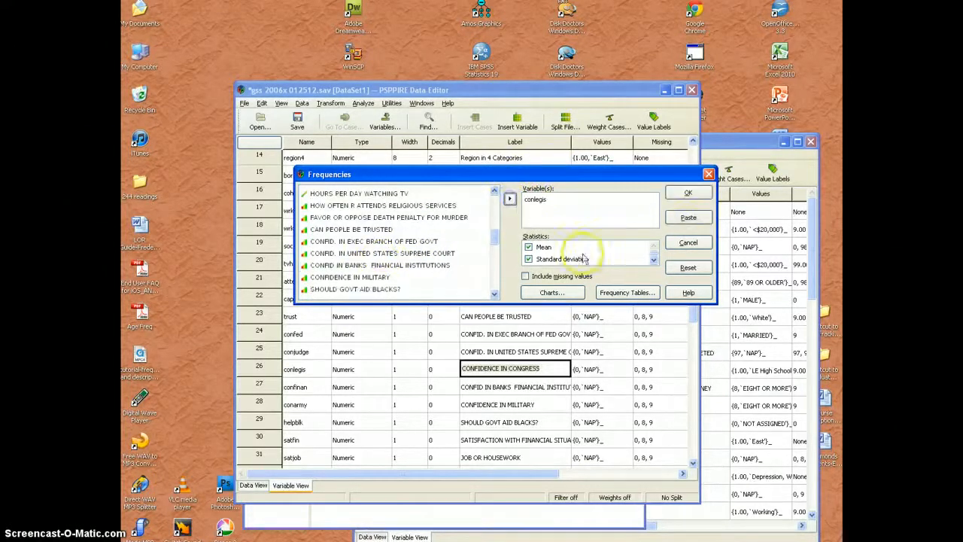
click(688, 194)
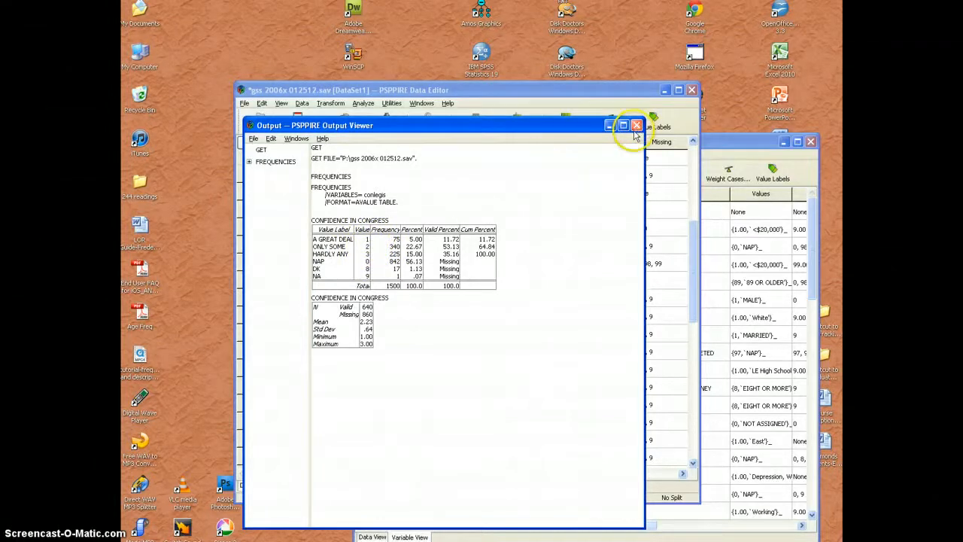
Return to the data editor, open Recode into Different Variables and widen its dialog.
click(618, 91)
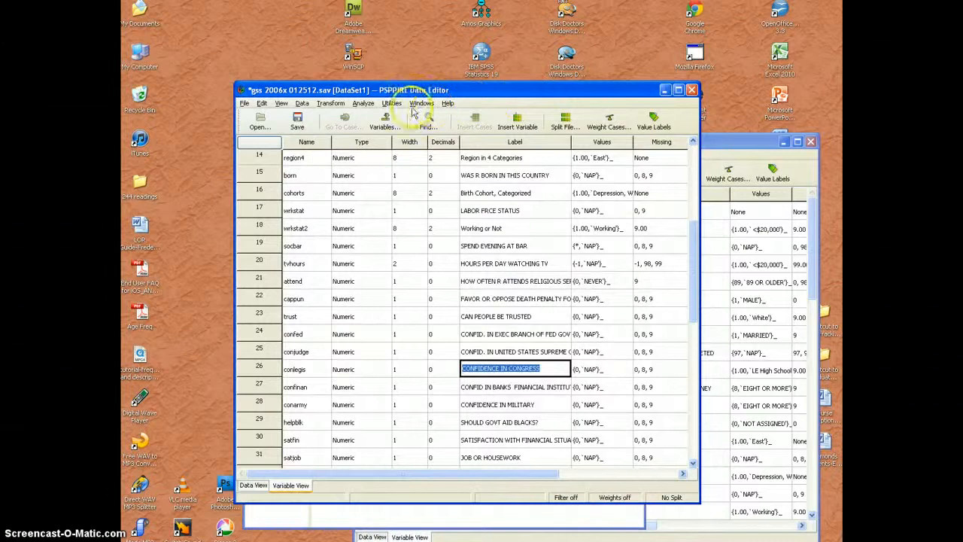
click(331, 104)
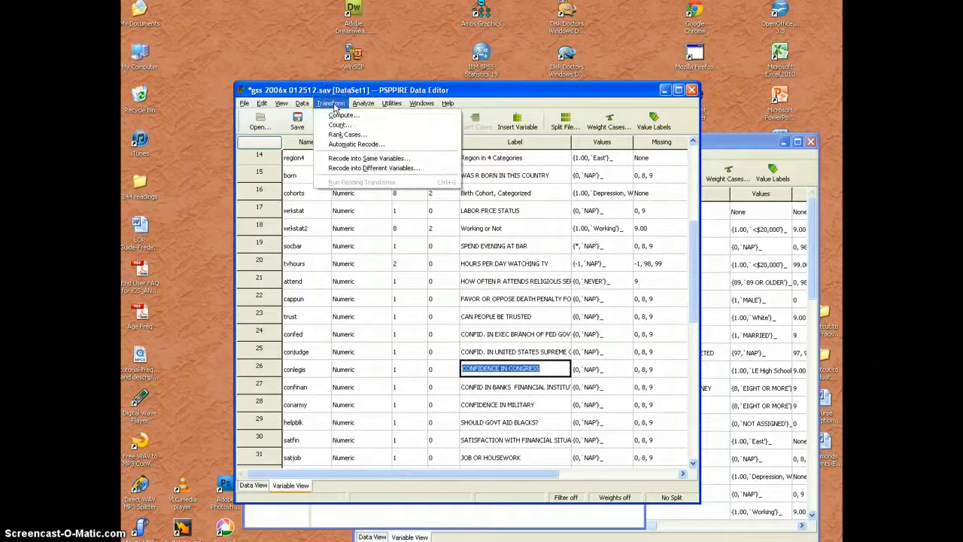
click(365, 170)
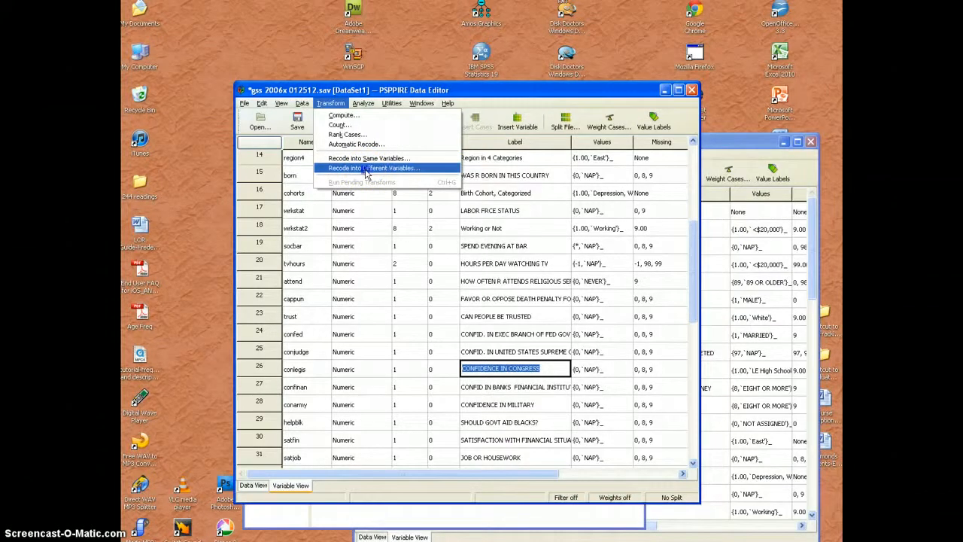
click(366, 169)
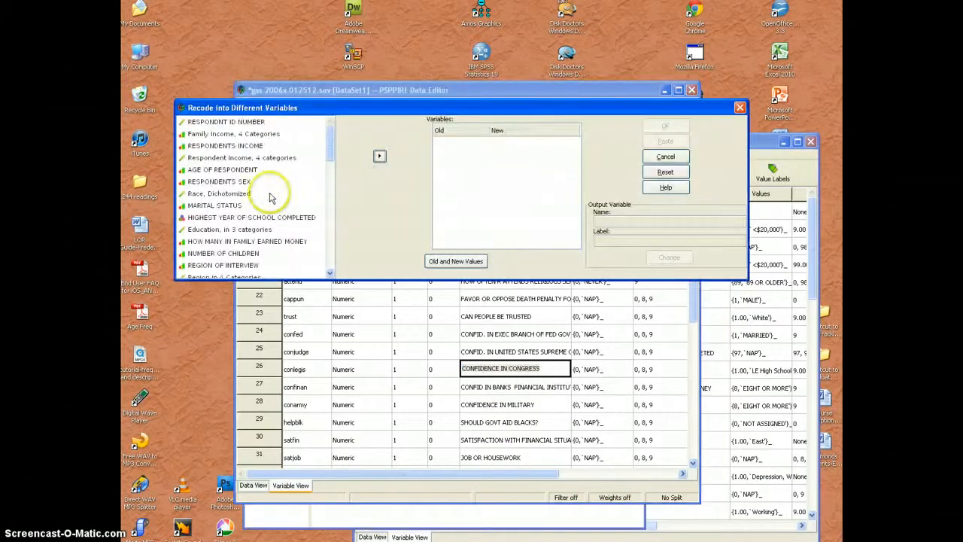
scroll(263, 192, down, 2)
scroll(271, 195, down, 3)
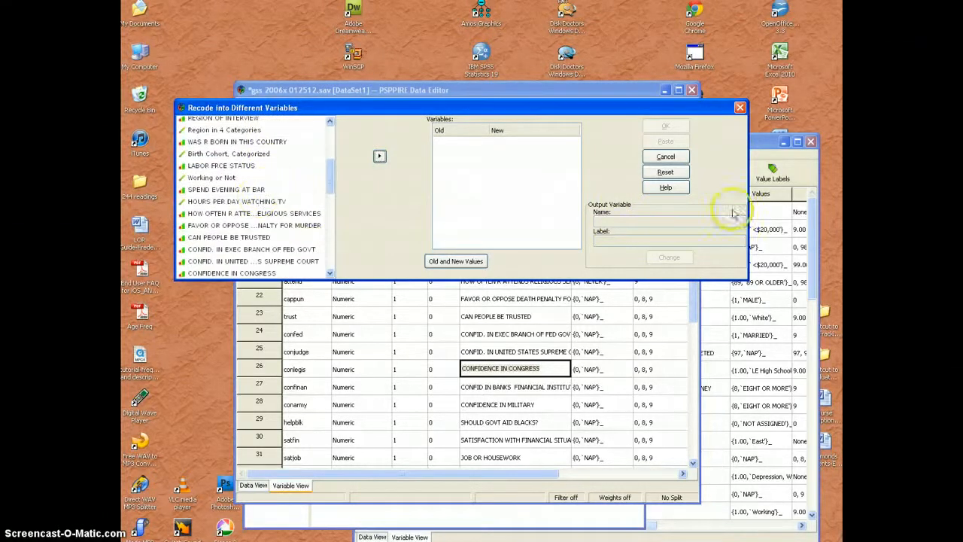
drag(748, 203, 805, 203)
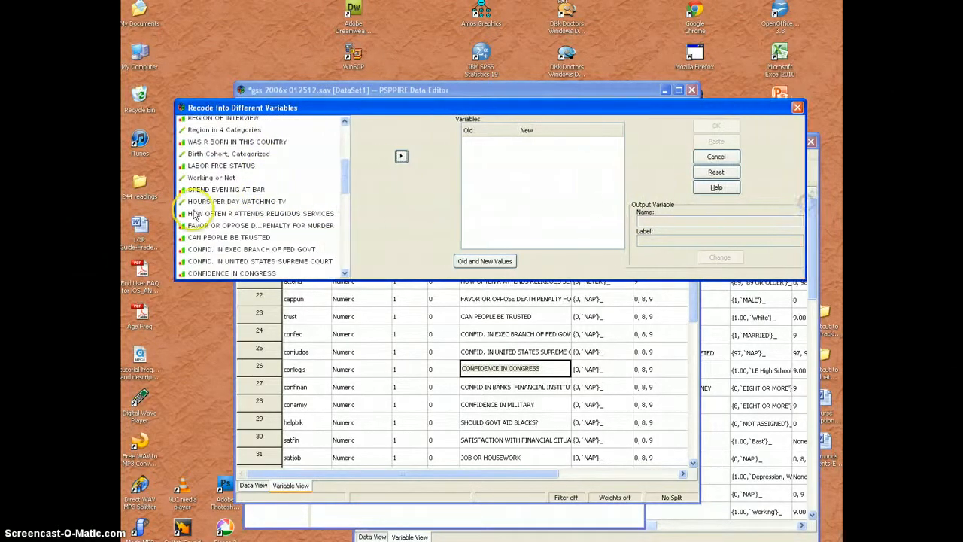
Add the executive branch, Supreme Court and Congress confidence variables (confed, conjudge, conlegis) as the variables for recoding.
scroll(250, 211, down, 1)
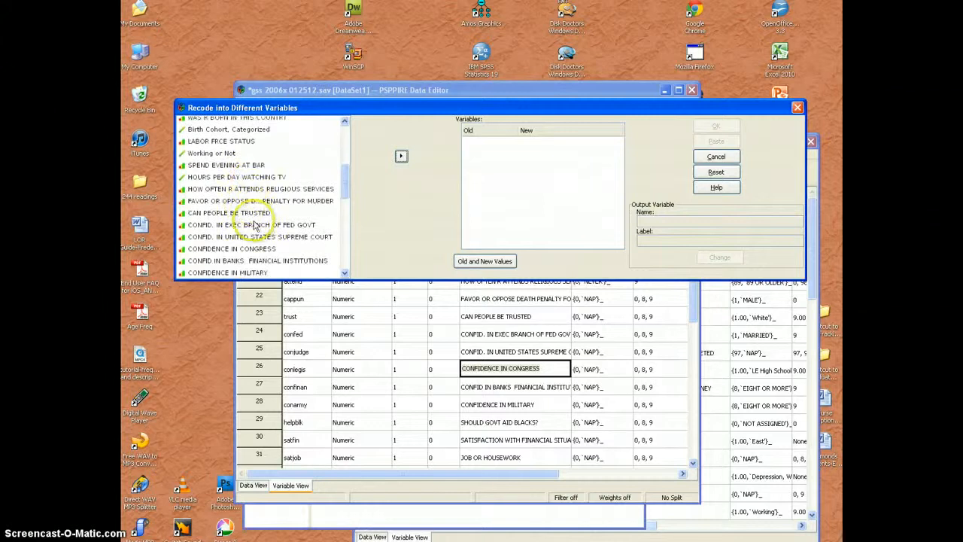
click(252, 227)
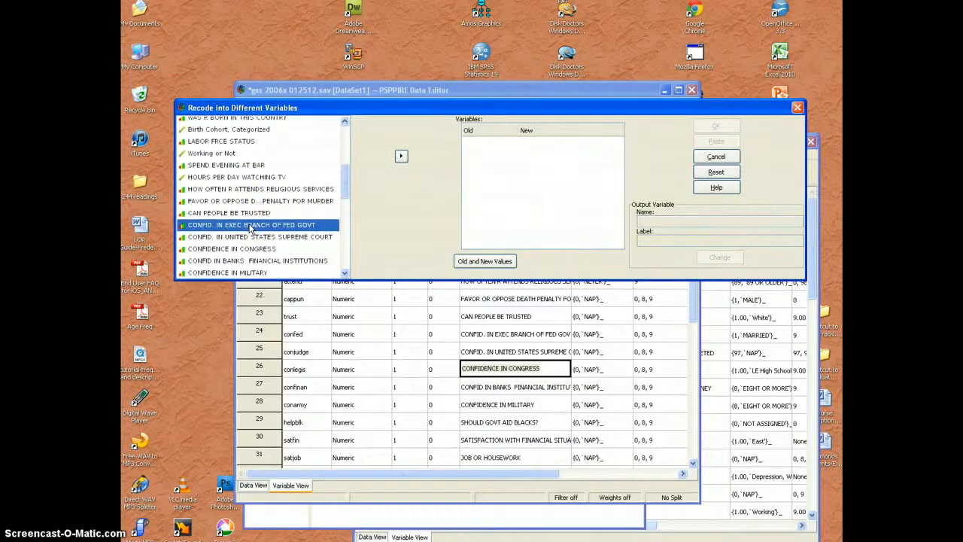
click(400, 155)
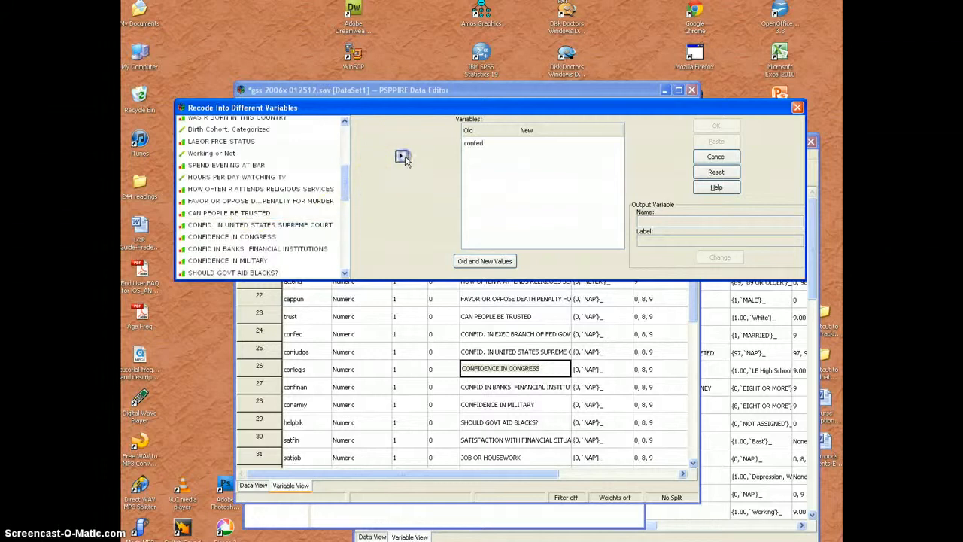
click(233, 225)
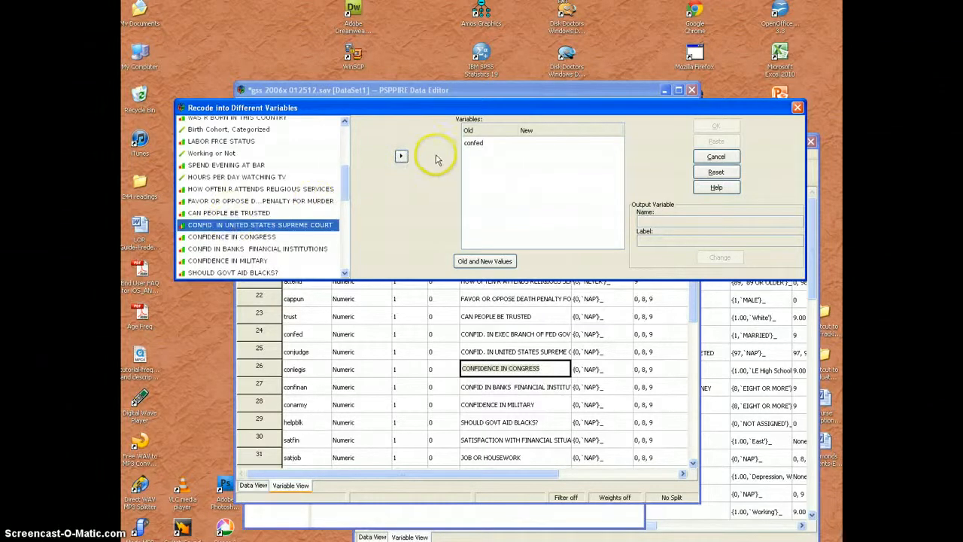
click(403, 156)
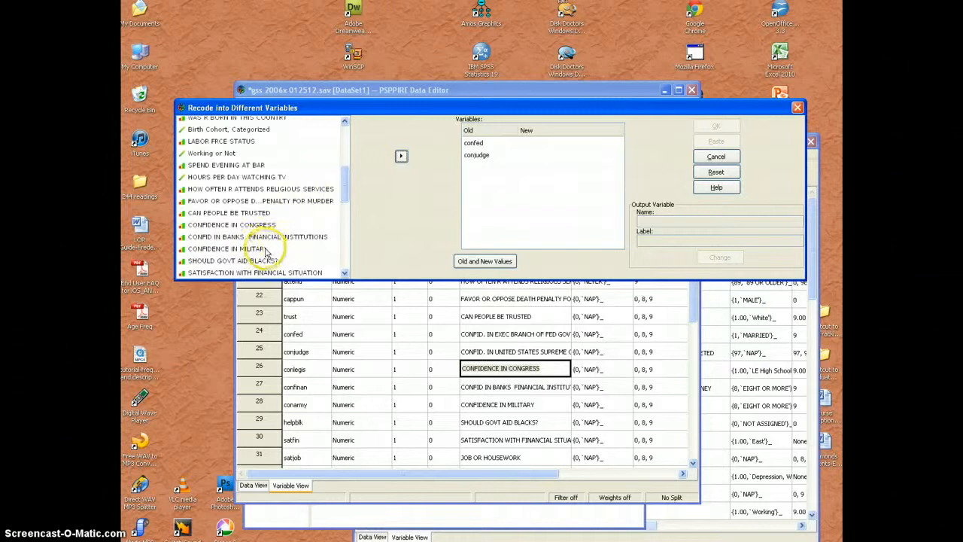
click(263, 225)
click(401, 156)
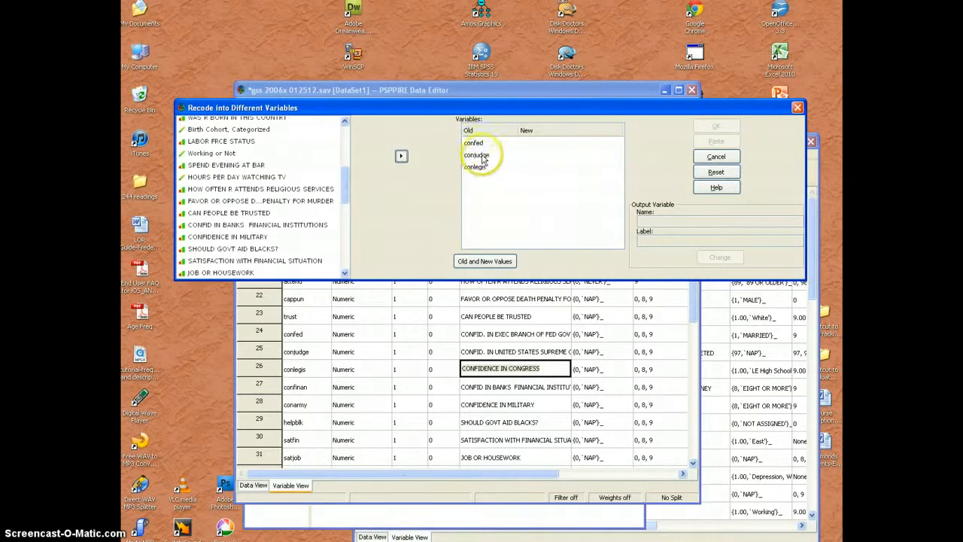
Name the output variable for confed confednew and label it "Recoded Confidence in Exec. Branch".
click(473, 142)
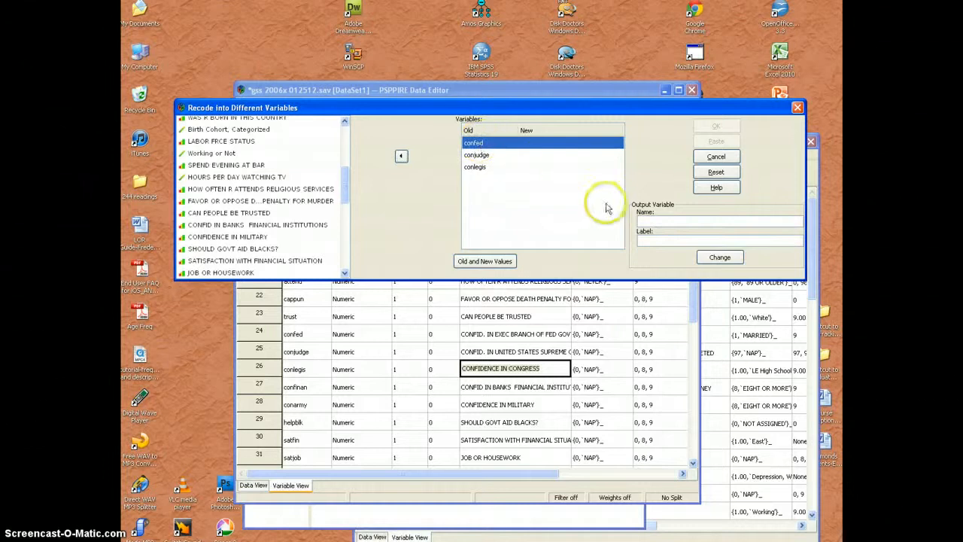
click(648, 219)
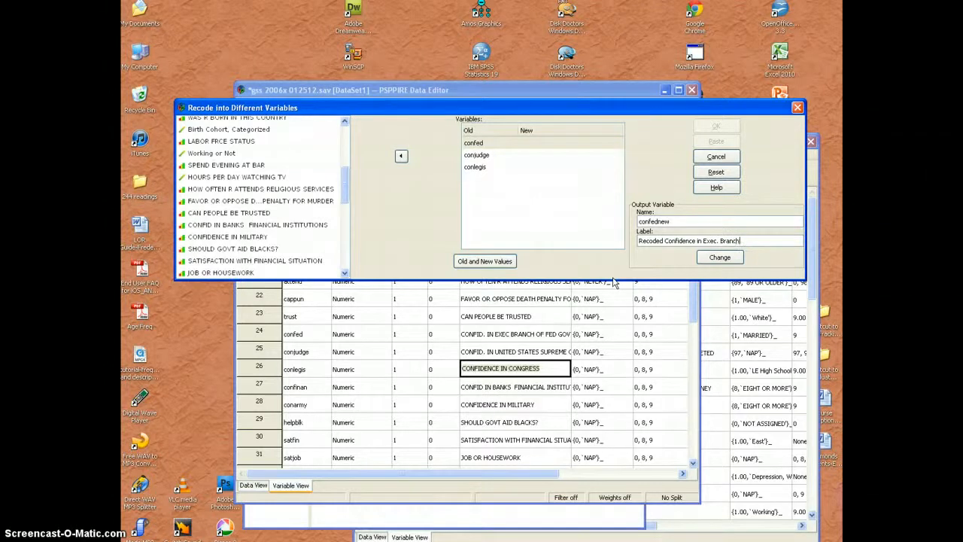
Open the old and new values for the recode and add a mapping of old value 1 to new value 3.
click(487, 261)
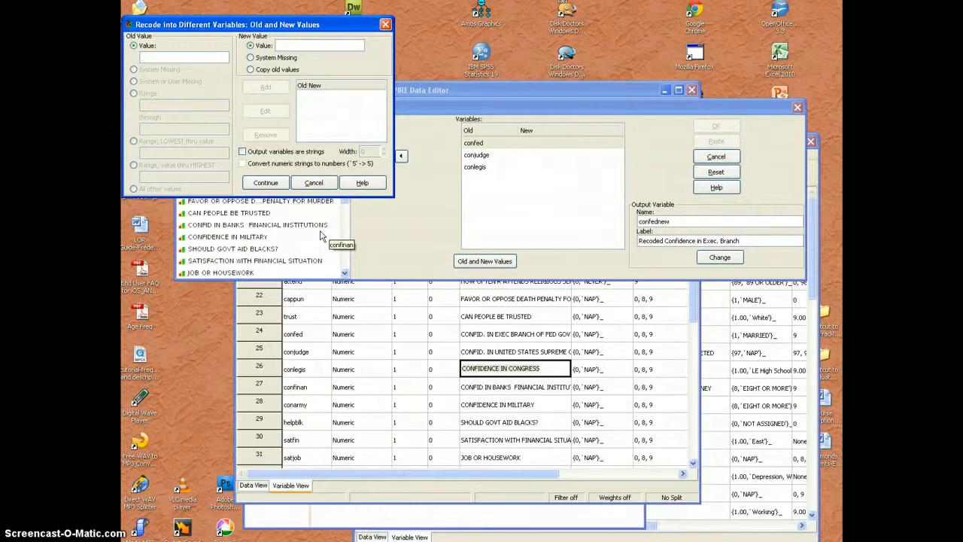
click(132, 46)
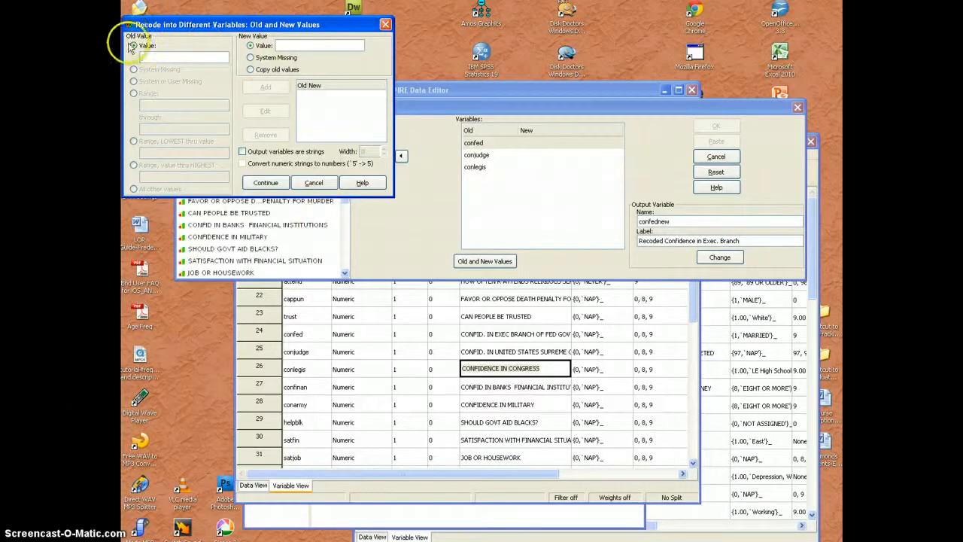
click(181, 54)
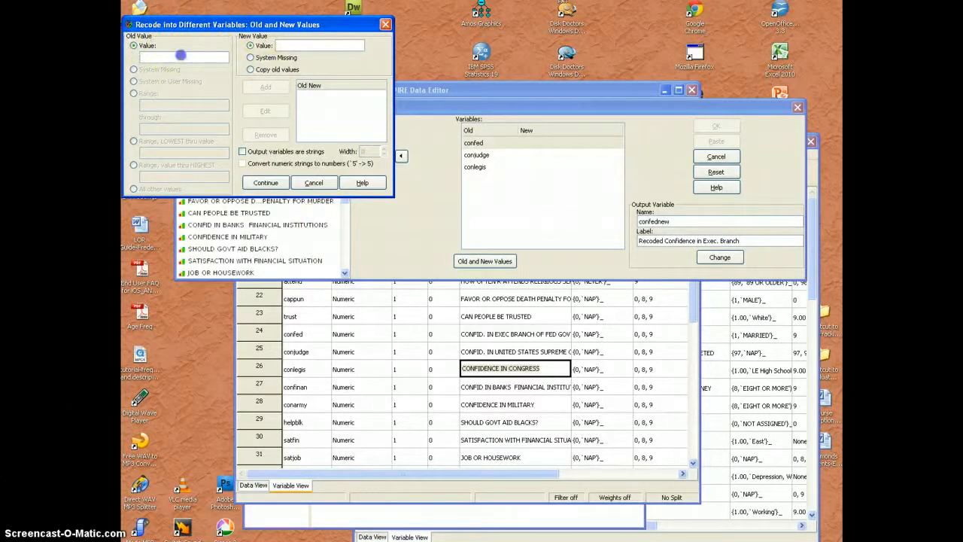
text(1)
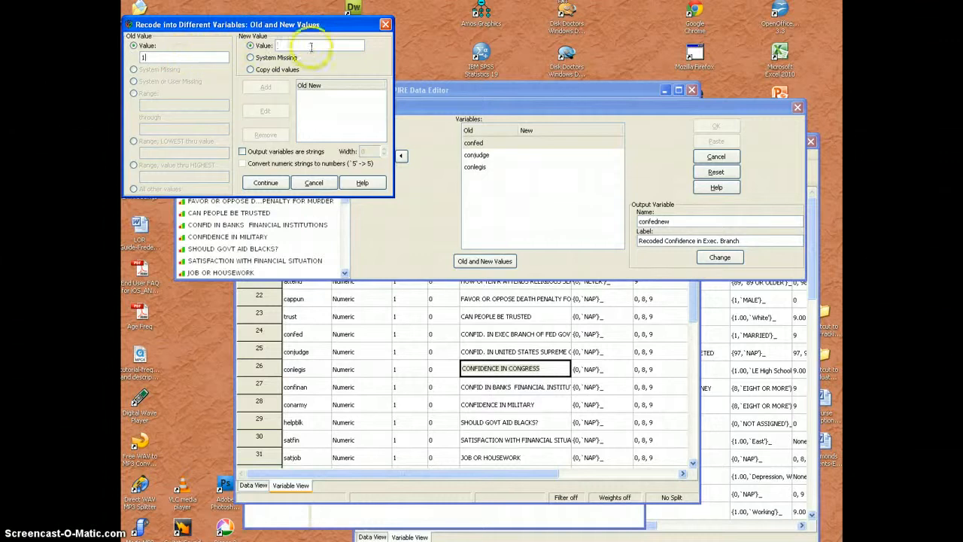
click(310, 47)
text(3)
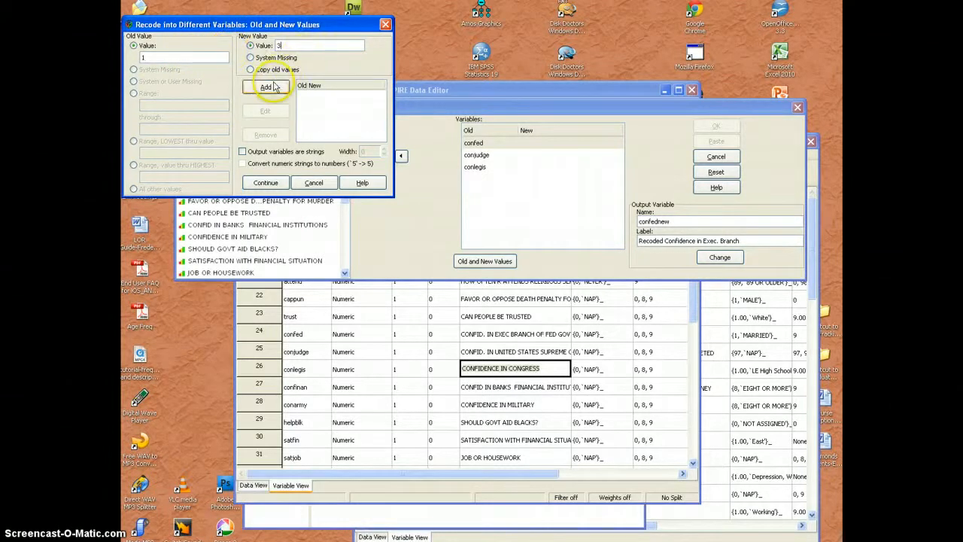
click(272, 87)
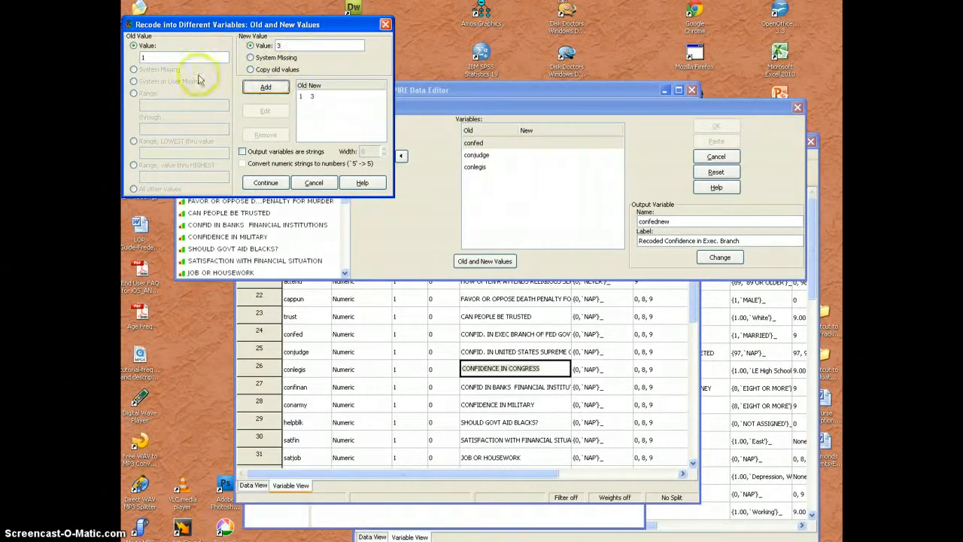
Add a mapping of old value 2 to new value 2.
text(2)
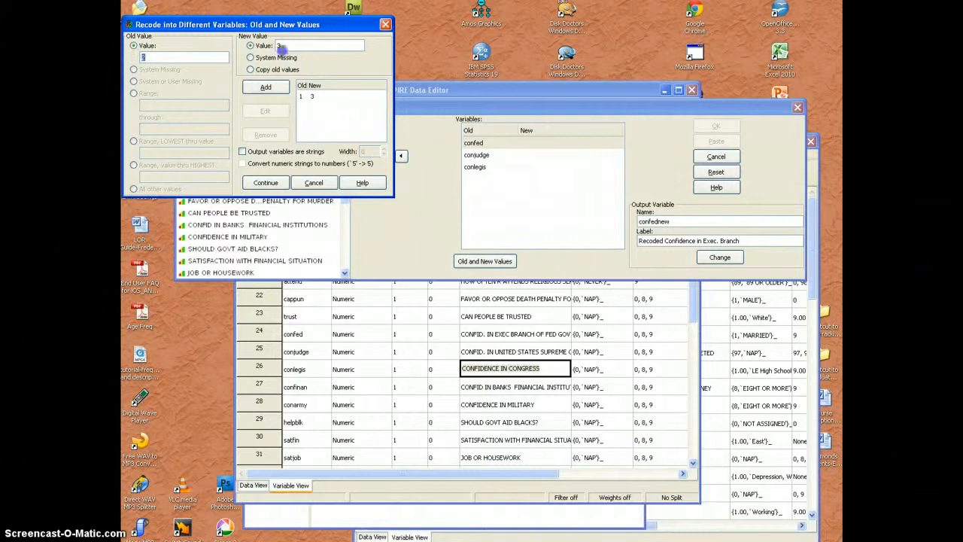
double_click(283, 46)
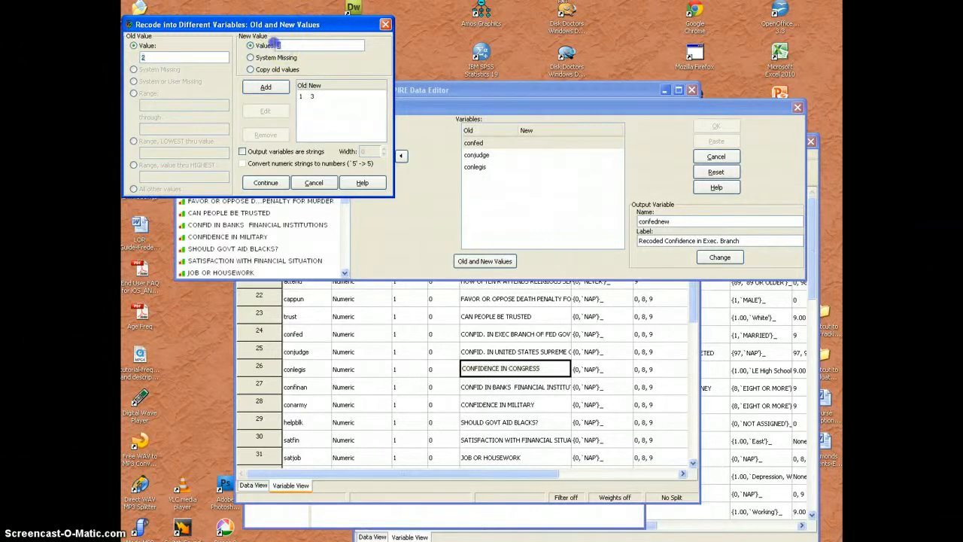
text(2)
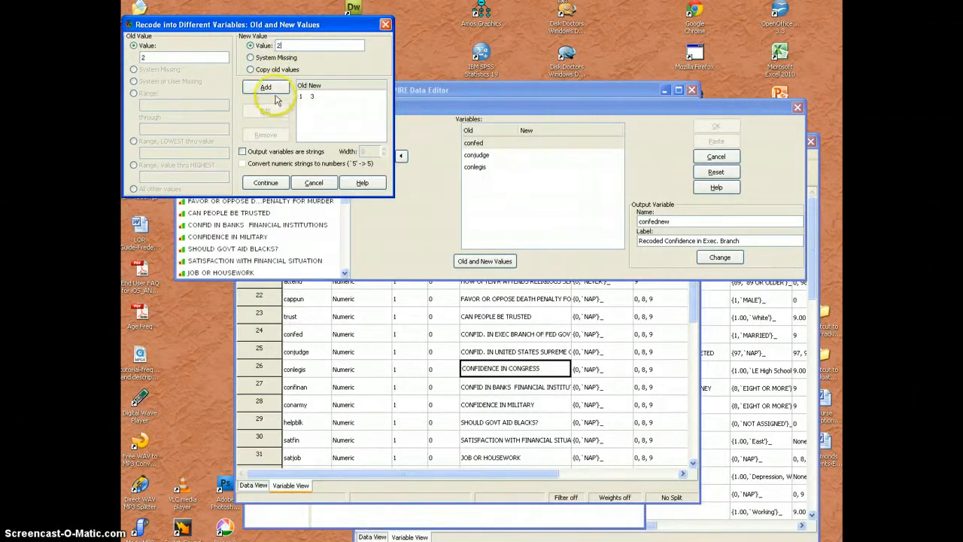
click(277, 88)
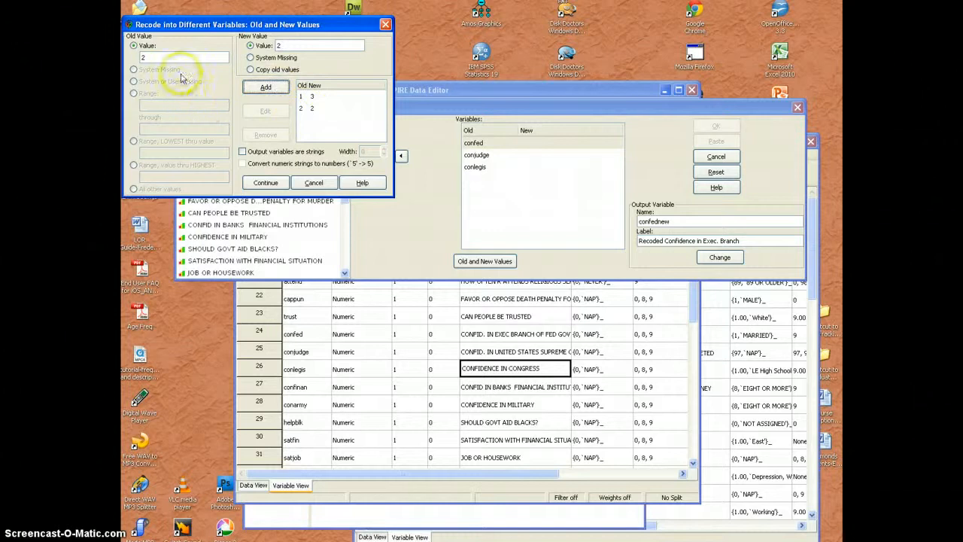
Add a mapping of old value 3 to new value 1.
drag(184, 57, 130, 57)
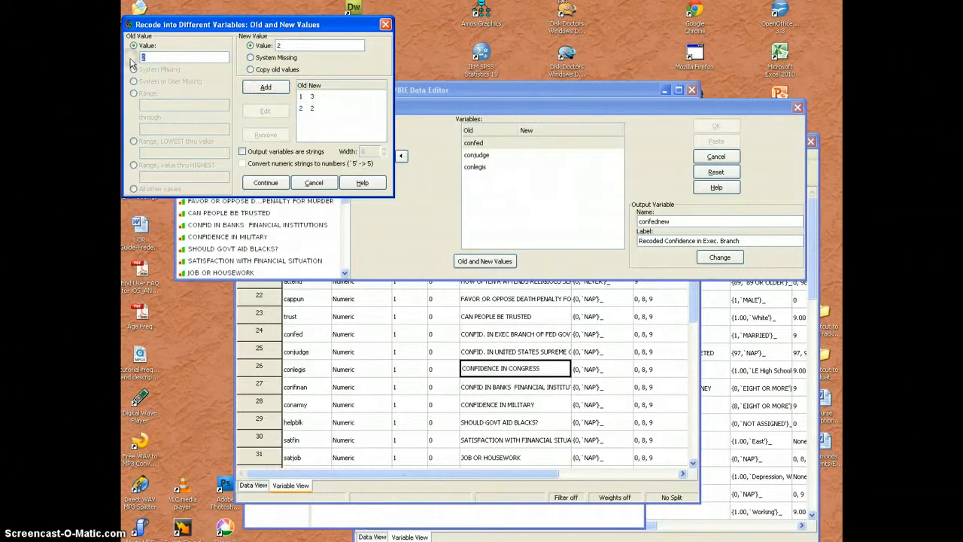
text(3)
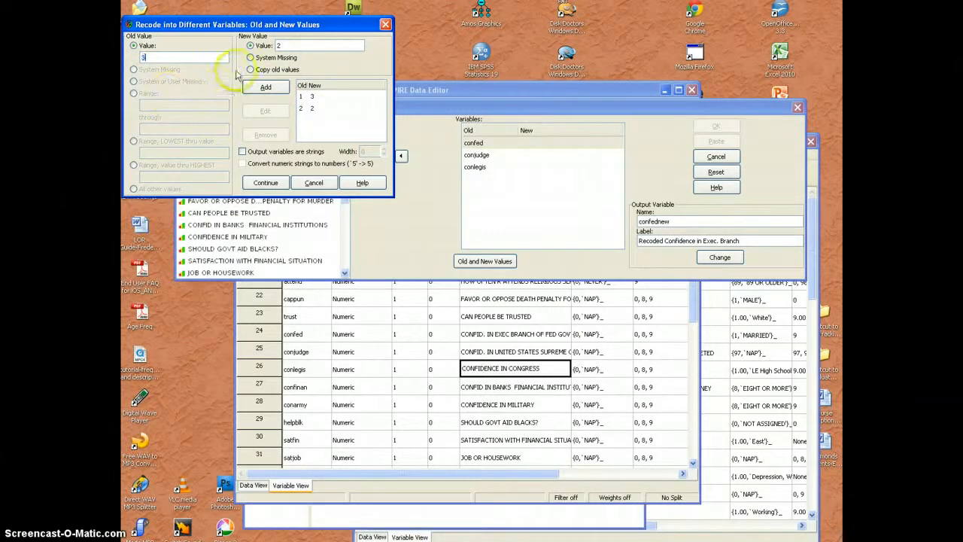
click(289, 45)
drag(288, 45, 278, 45)
text(1)
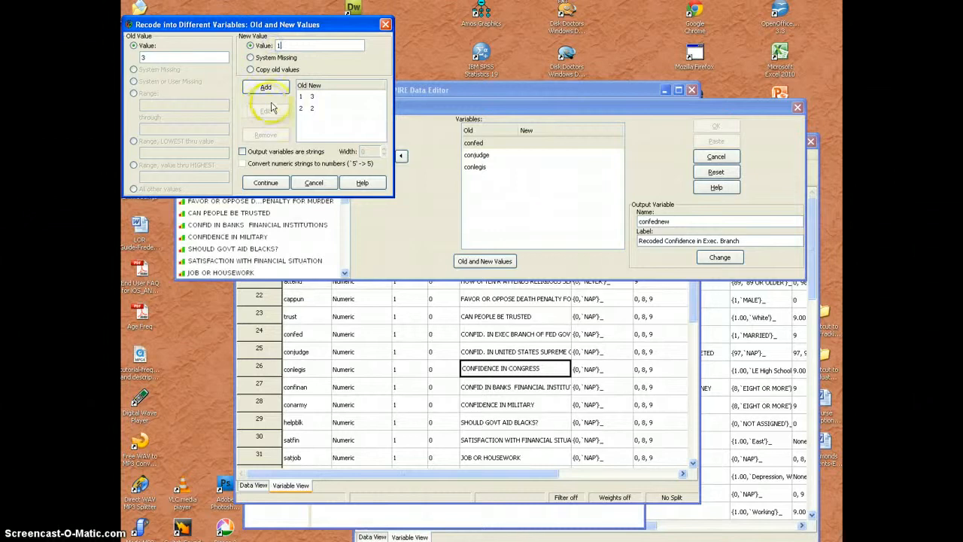
click(263, 88)
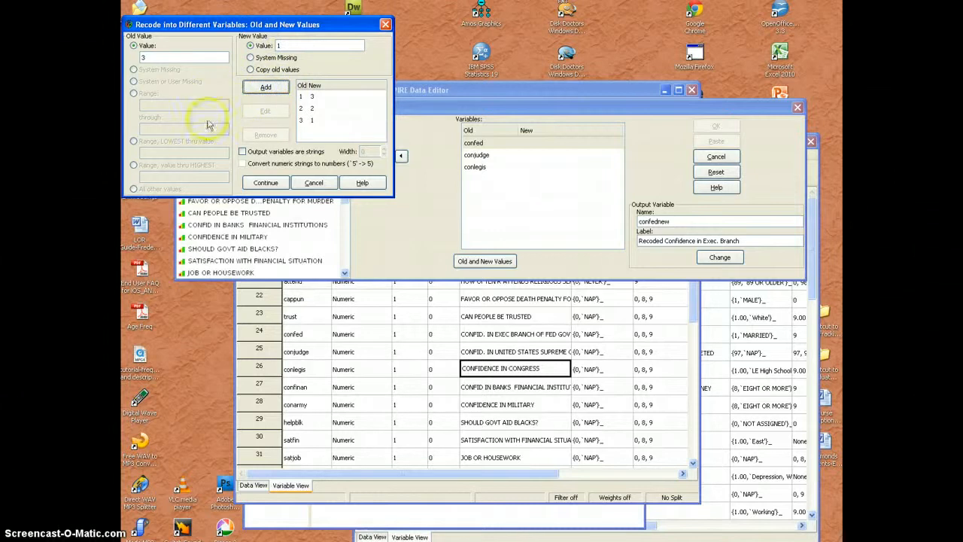
Map all other values to system missing, accept the mappings and assign confednew as the new variable for confed.
click(134, 189)
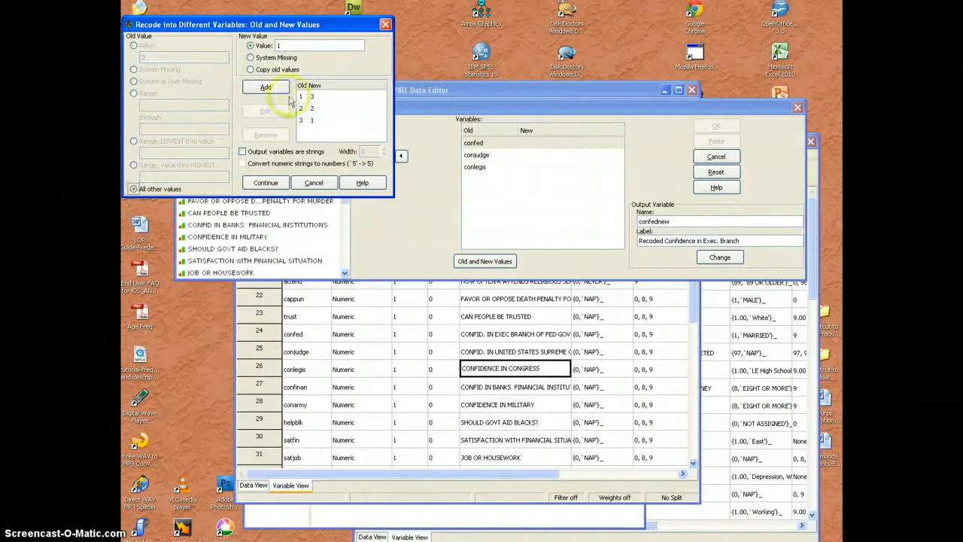
click(250, 57)
click(266, 87)
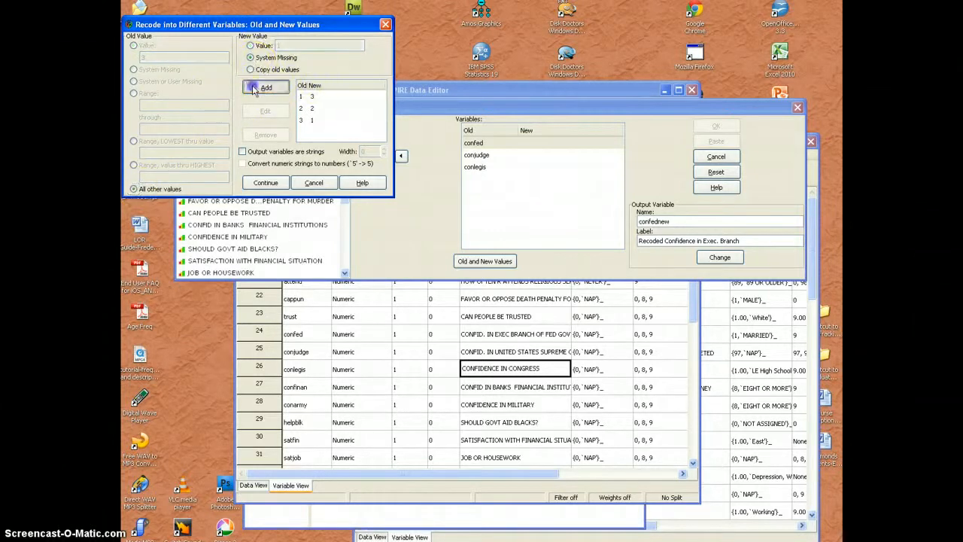
click(267, 183)
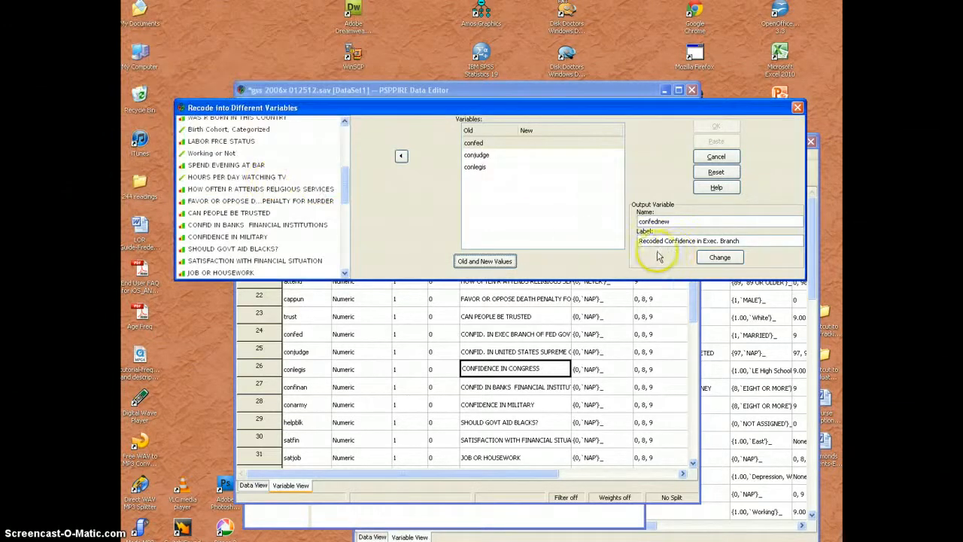
click(719, 259)
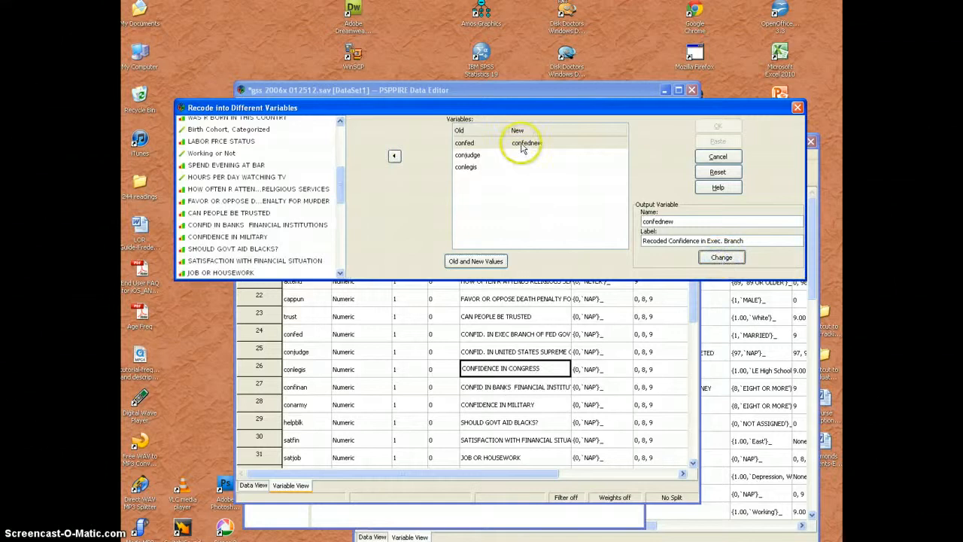
Name the output variable for conjudge conjudgenew and label it "Recoded Confidence in Supreme Court".
click(482, 157)
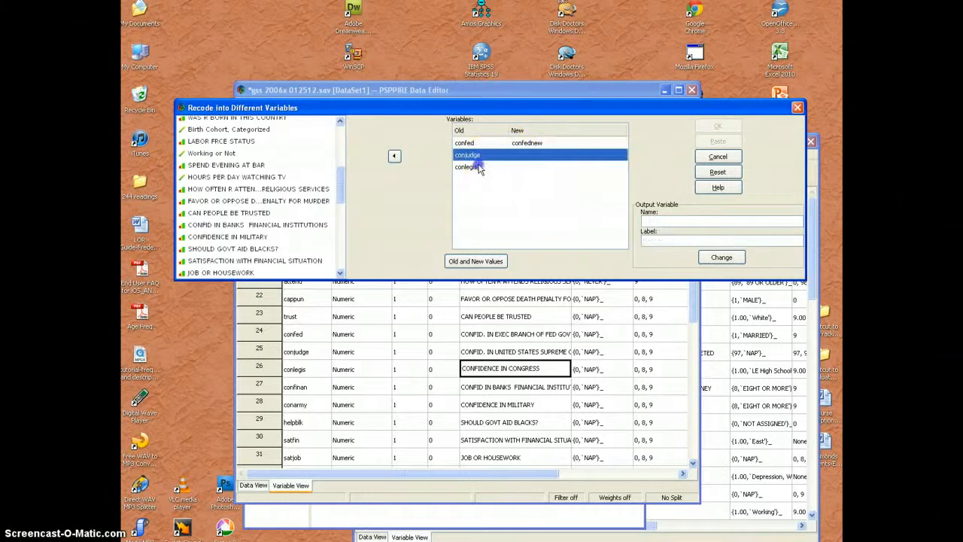
click(479, 167)
click(480, 156)
click(655, 222)
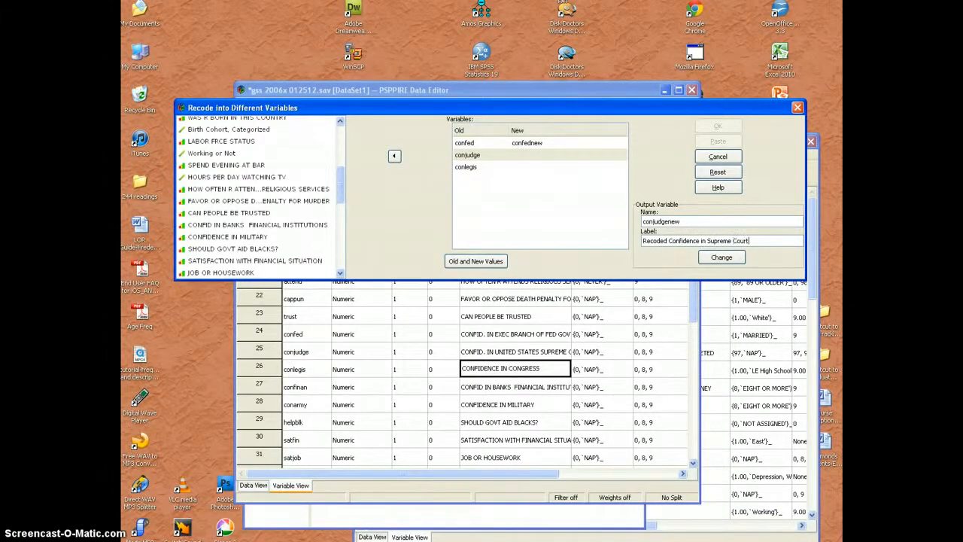
Check the old and new value mappings, close them and assign conjudgenew as the new variable for conjudge.
click(478, 263)
click(491, 265)
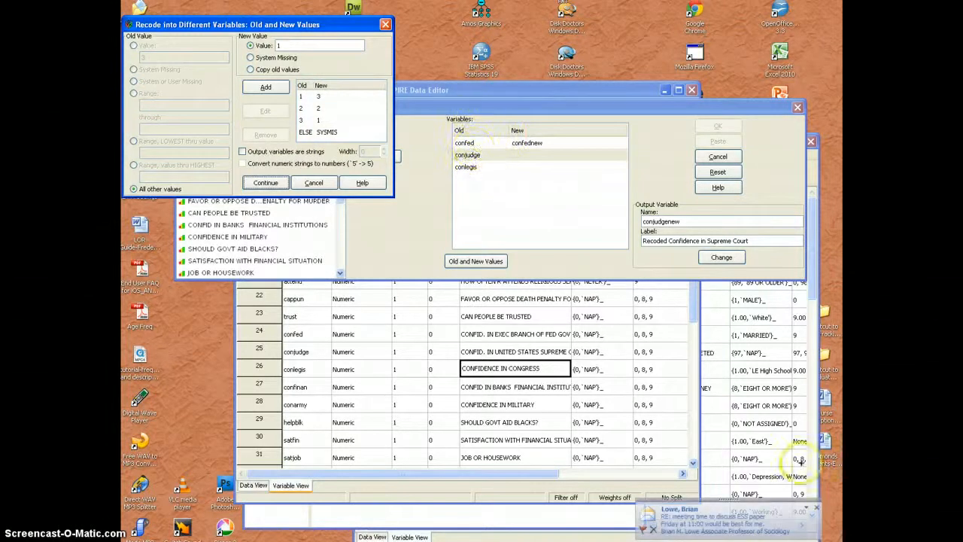
click(369, 241)
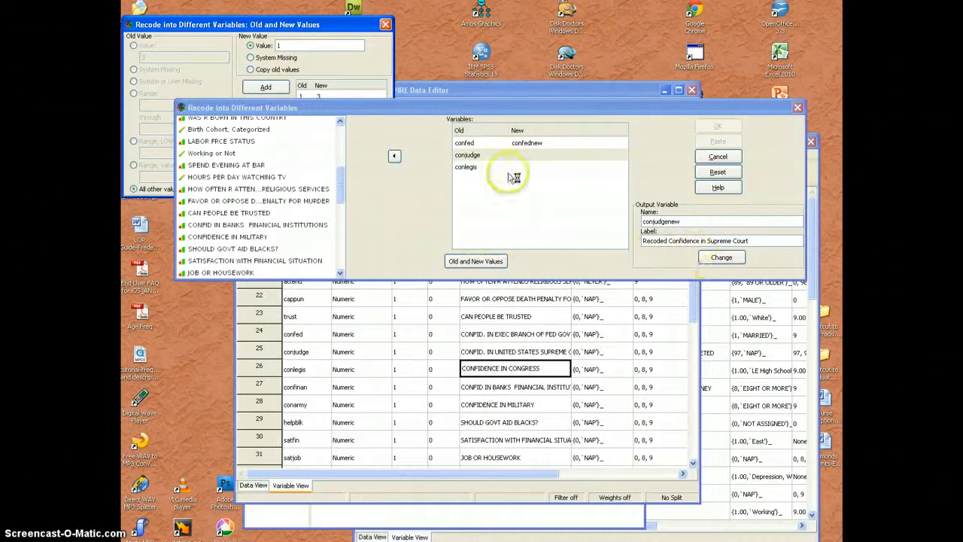
click(360, 32)
click(386, 24)
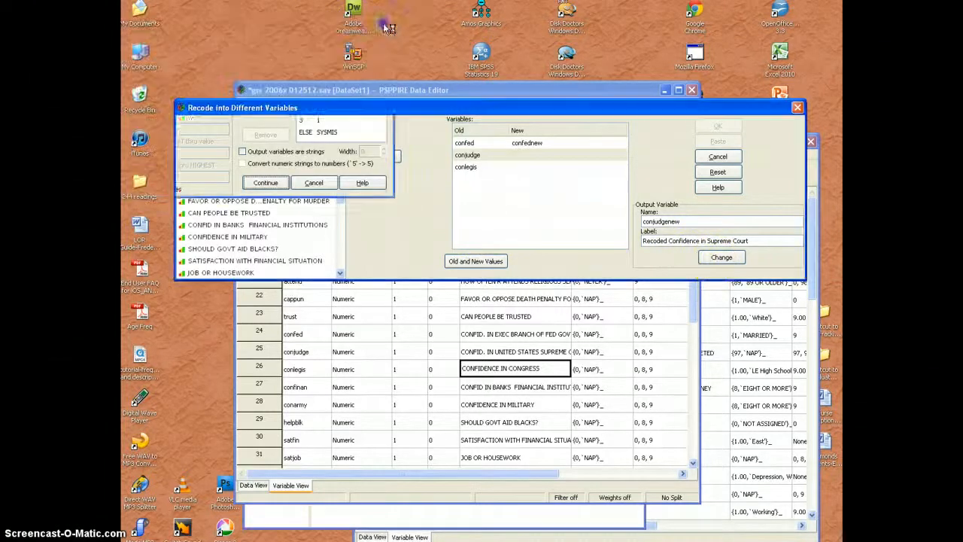
click(724, 258)
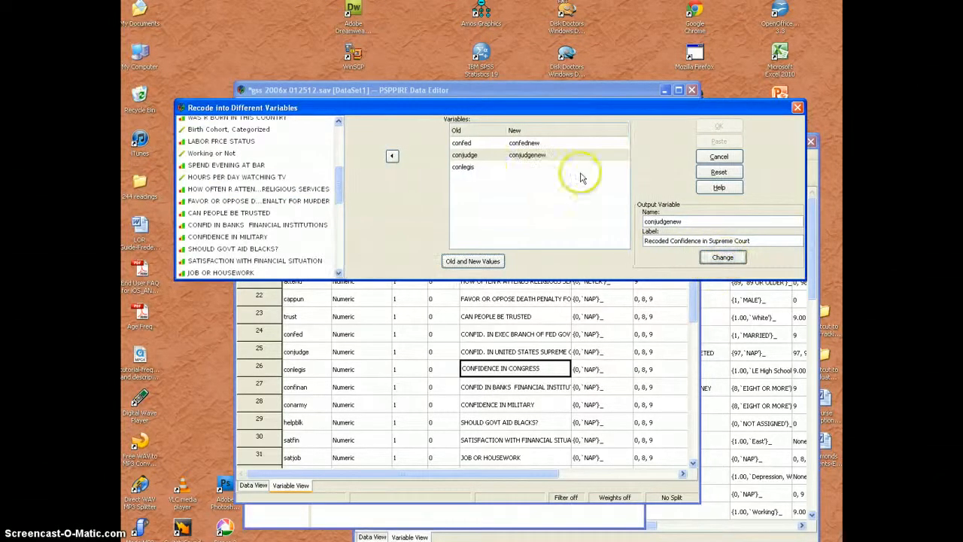
Assign conlegis the new variable conlegisnew labelled "Recoded Confidence in Congress", checking that the old and new value mappings apply.
click(485, 170)
click(679, 220)
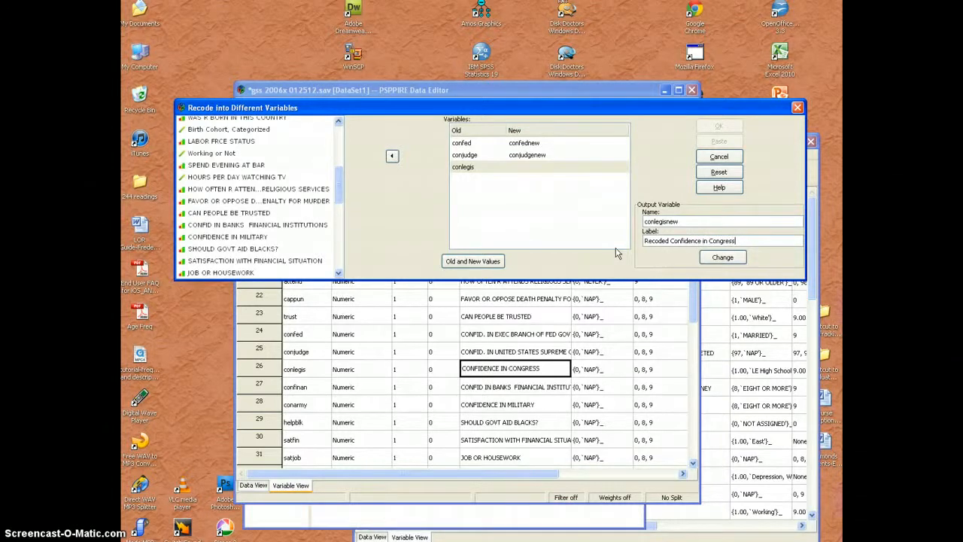
click(474, 261)
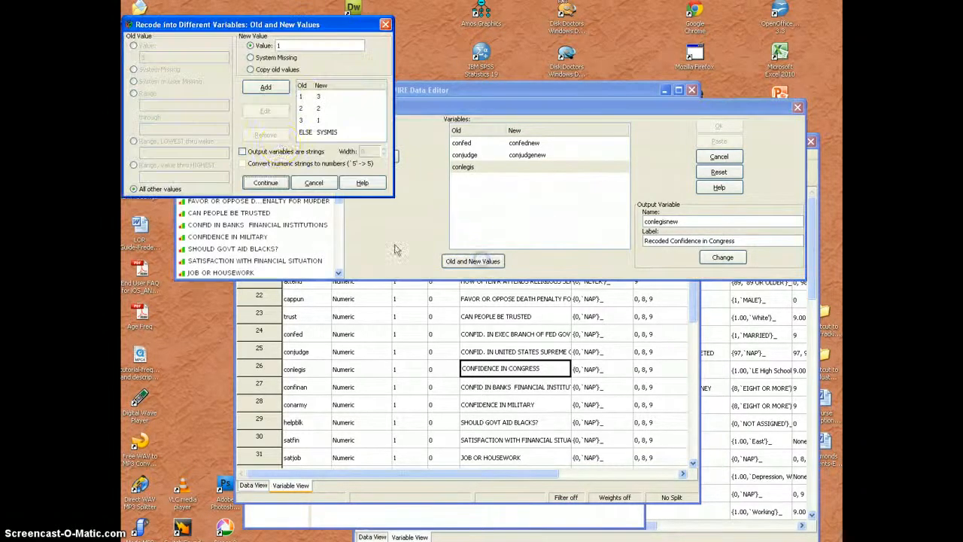
click(265, 182)
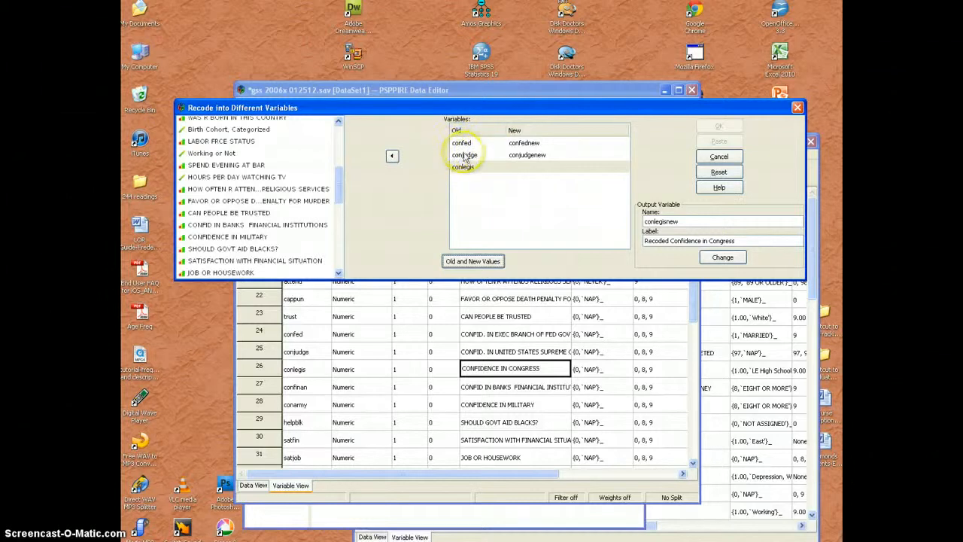
click(711, 260)
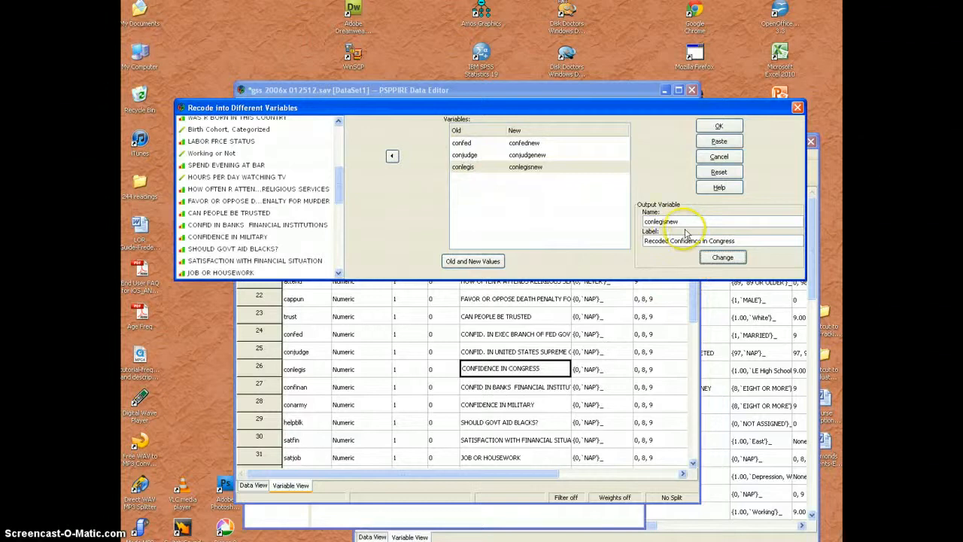
Run the recode and locate confednew, conjudgenew and conlegisnew in the variable list of the maximized data editor.
click(718, 126)
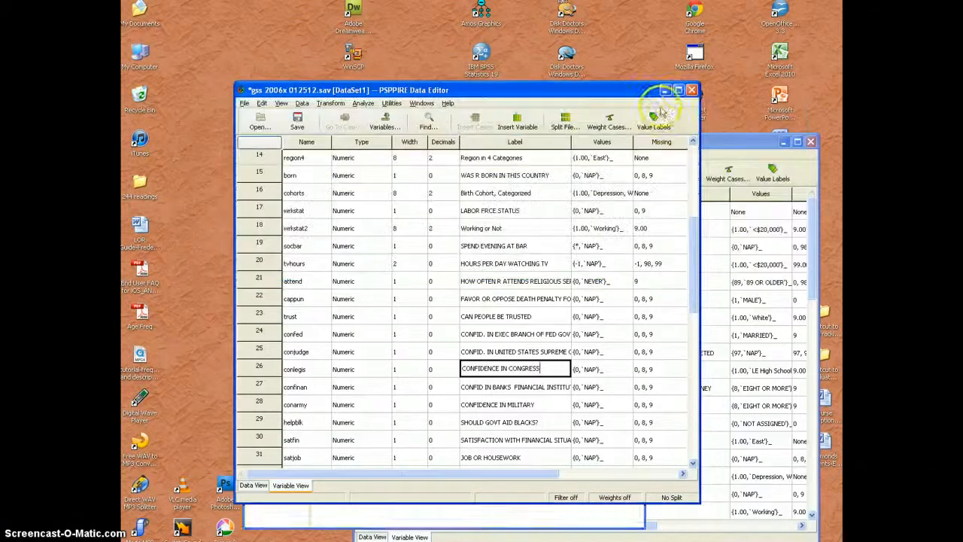
click(679, 92)
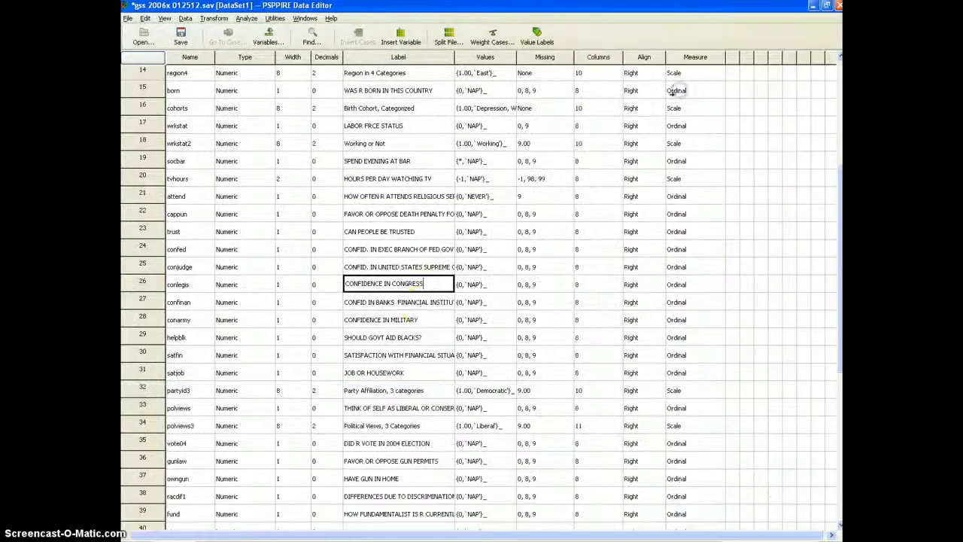
scroll(386, 322, down, 6)
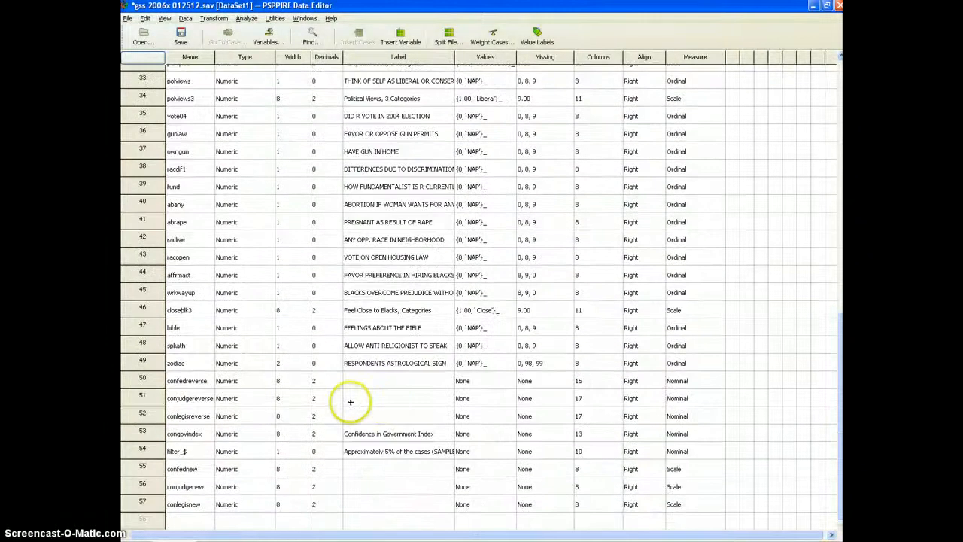
click(201, 470)
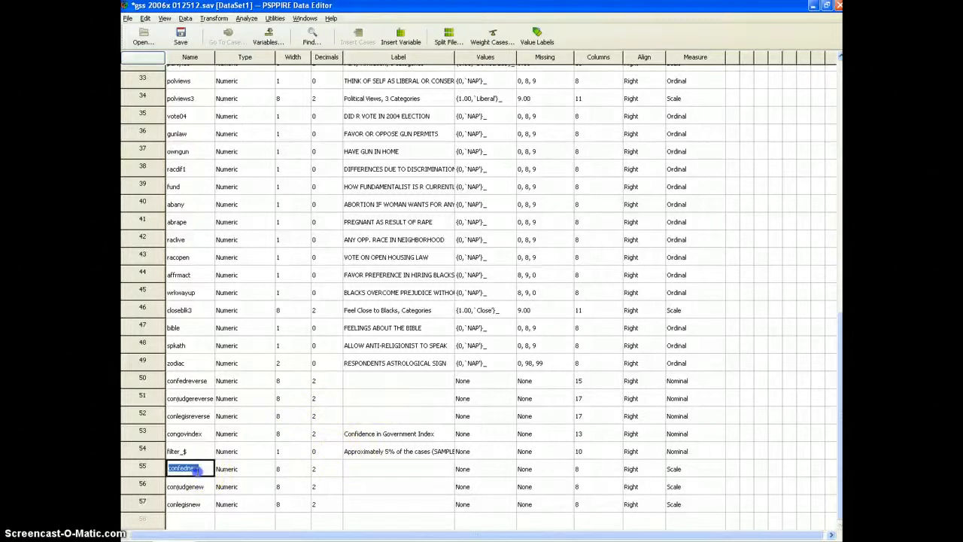
click(193, 488)
click(193, 505)
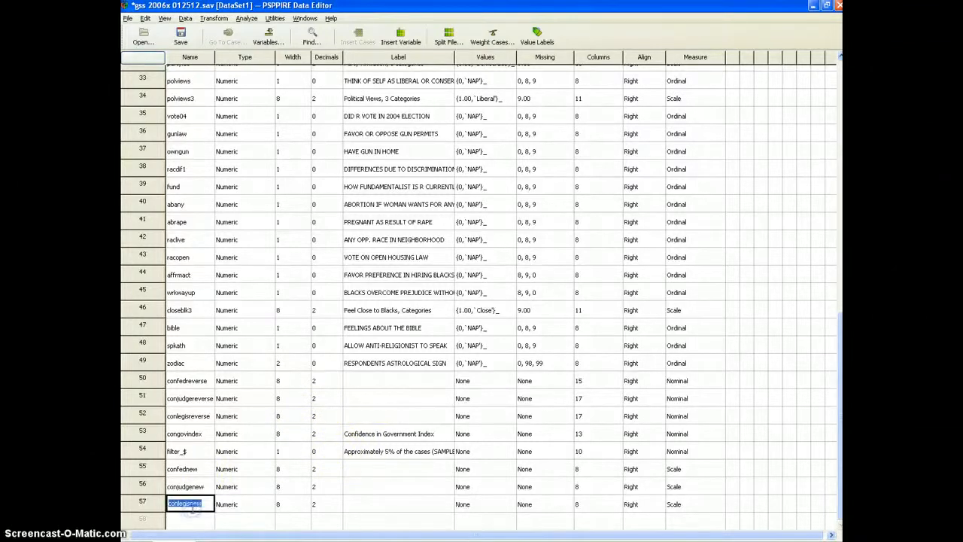
Examine the label cells of the new variables confednew, conjudgenew and conlegisnew.
click(188, 468)
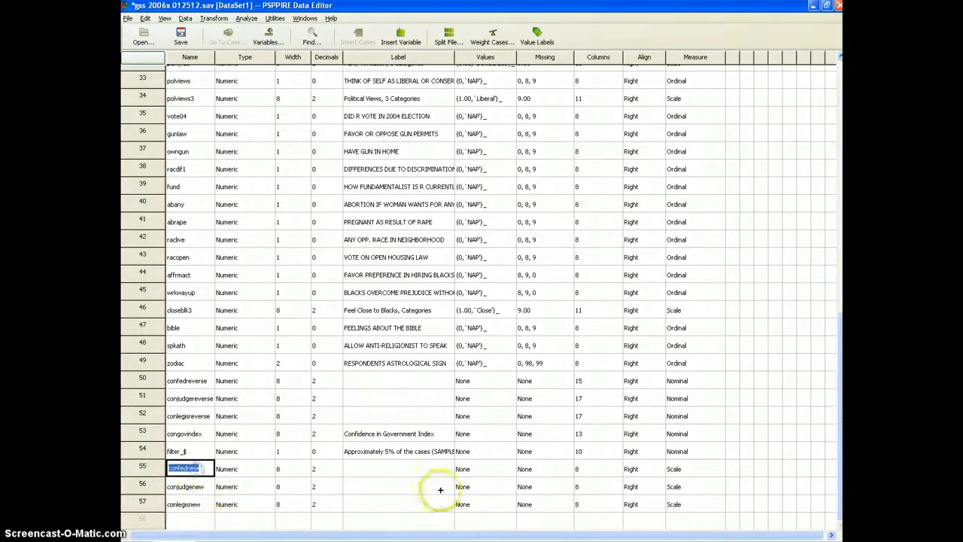
click(413, 471)
click(374, 500)
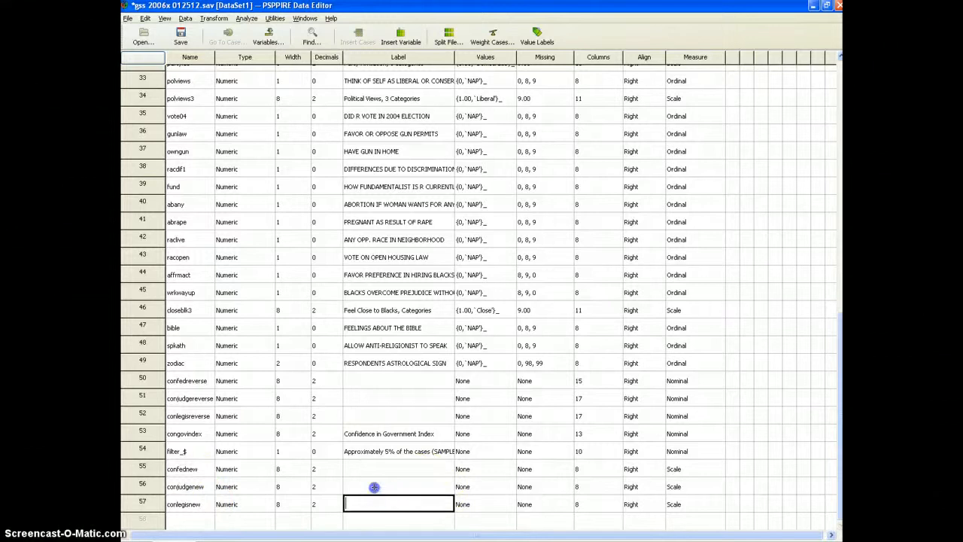
click(373, 488)
click(377, 468)
click(365, 485)
click(367, 503)
click(391, 469)
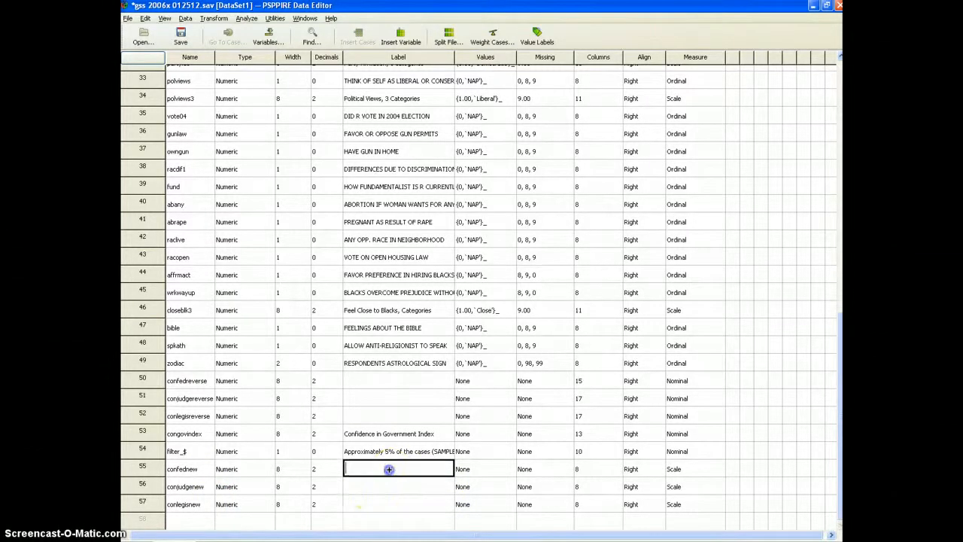
click(369, 488)
click(367, 503)
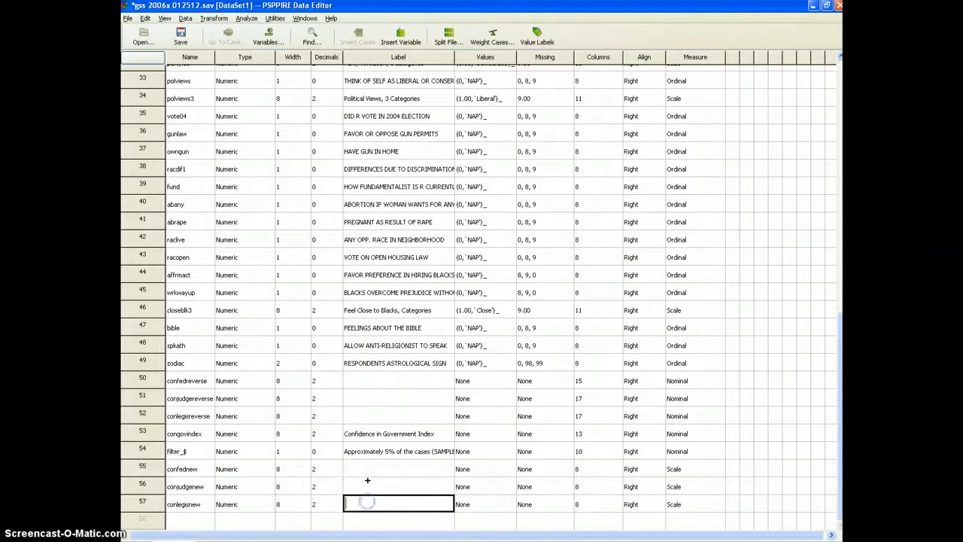
Label confednew "Recoded Confidence in Exec Branch" and copy the label text.
click(371, 470)
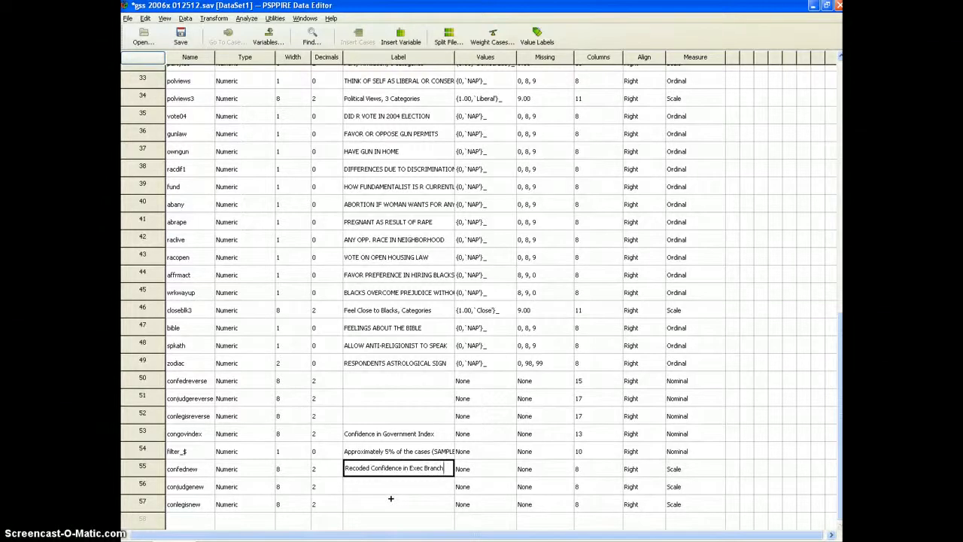
key(ctrl+a)
key(ctrl+c)
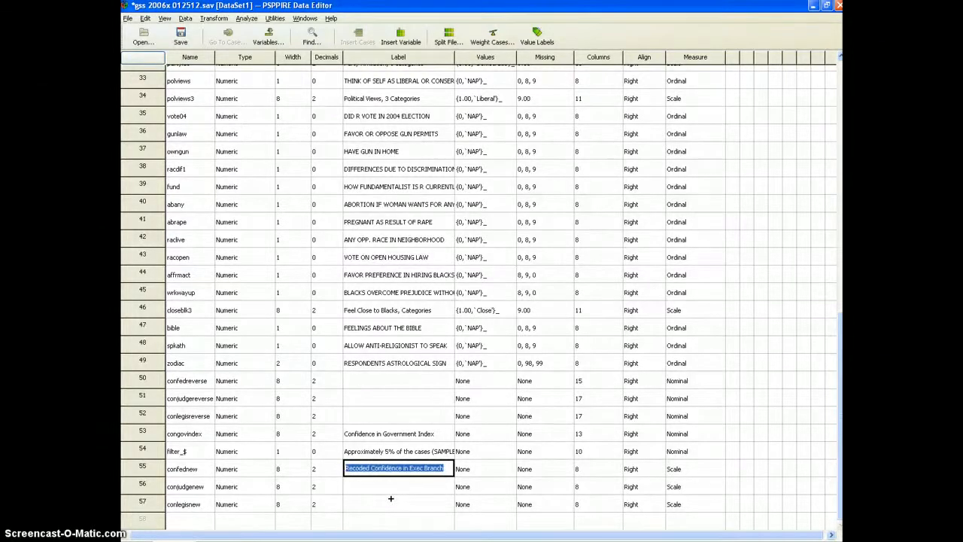
key(Return)
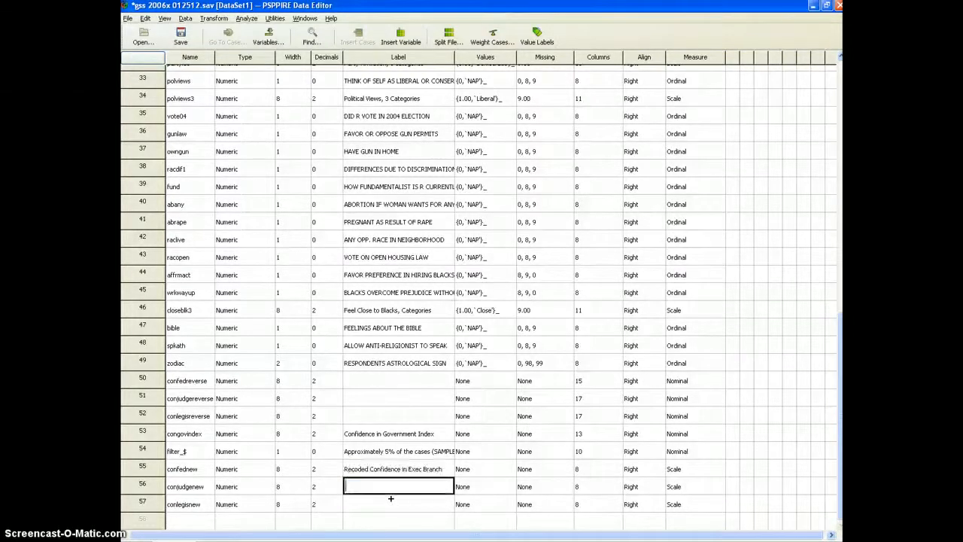
Paste the copied label for conjudgenew and change it to "Recoded Confidence in Supreme Court".
key(ctrl+v)
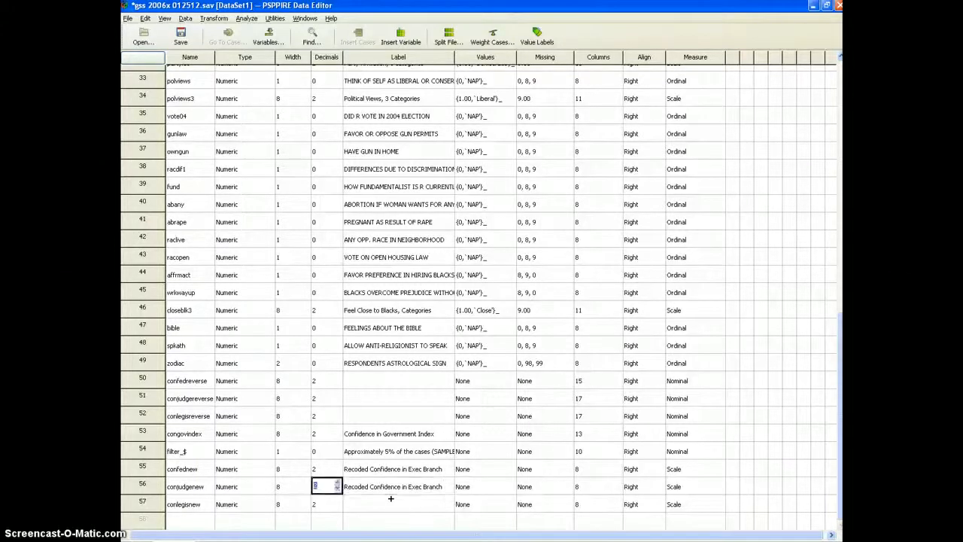
key(ctrl+a)
key(ctrl+c)
click(443, 485)
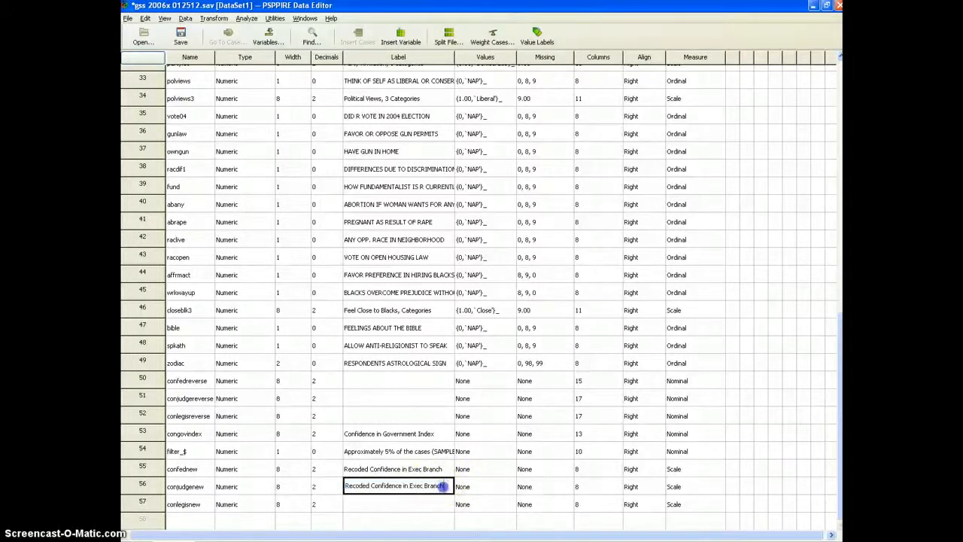
drag(444, 485, 409, 485)
key(BackSpace)
click(300, 486)
Reuse the copied label for conlegisnew, changing it to "Recoded Confidence in Congress", and dismiss the mail notification.
click(375, 507)
key(ctrl+v)
click(393, 505)
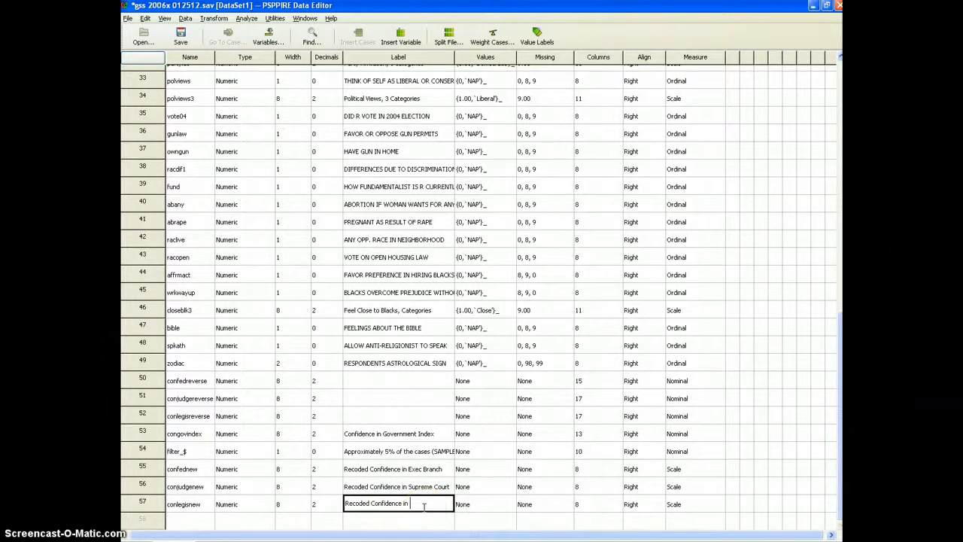
text(Congress)
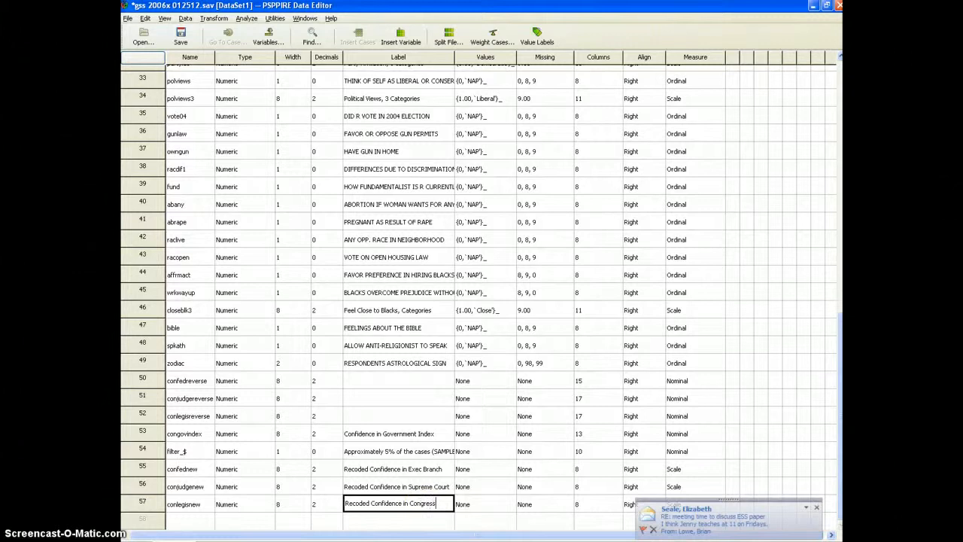
click(816, 507)
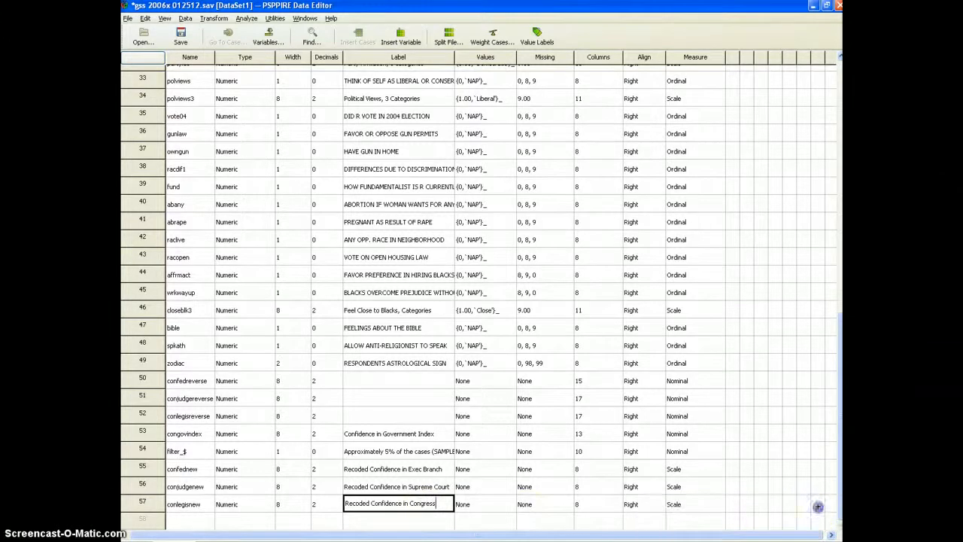
click(296, 498)
click(175, 503)
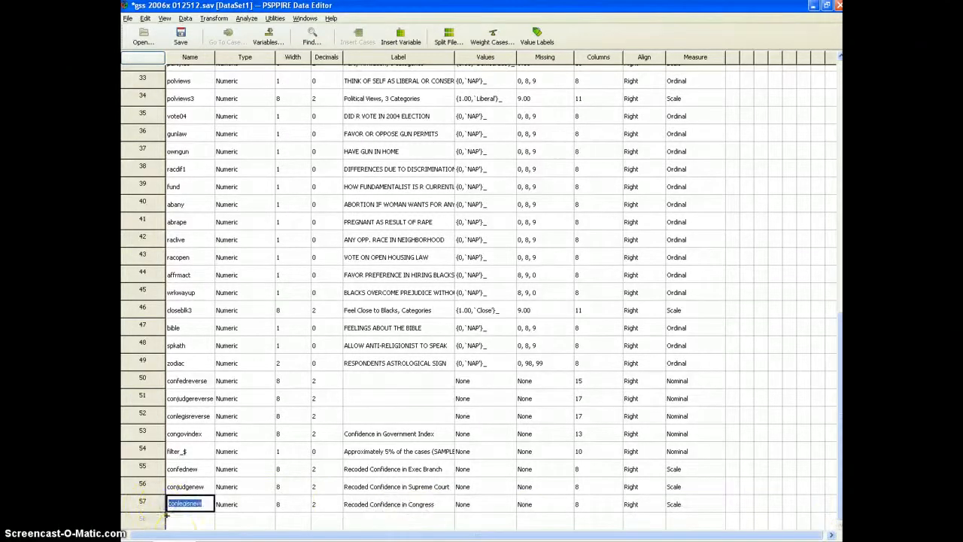
Restore the window to its smaller size and examine the case values of confednew, conjudgenew and conlegisnew in the data.
double_click(390, 11)
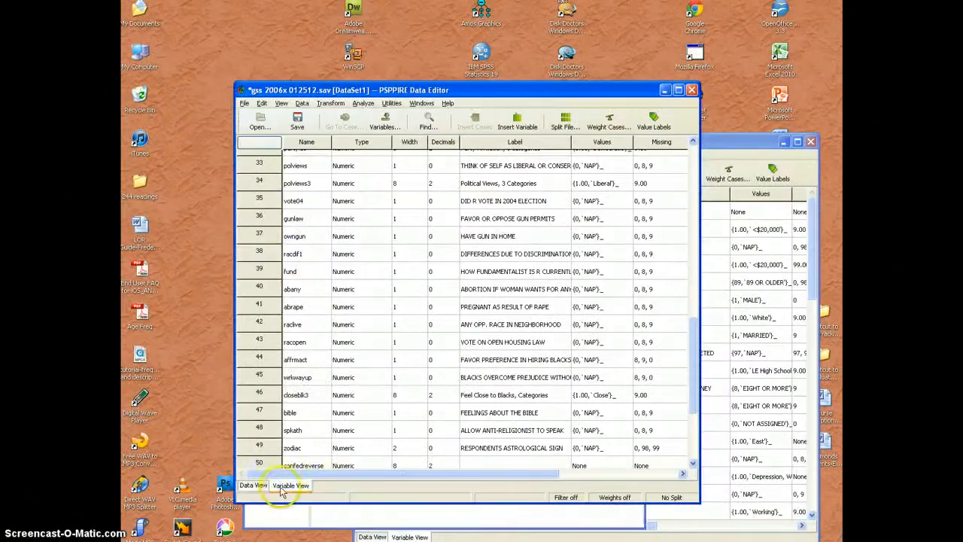
click(260, 486)
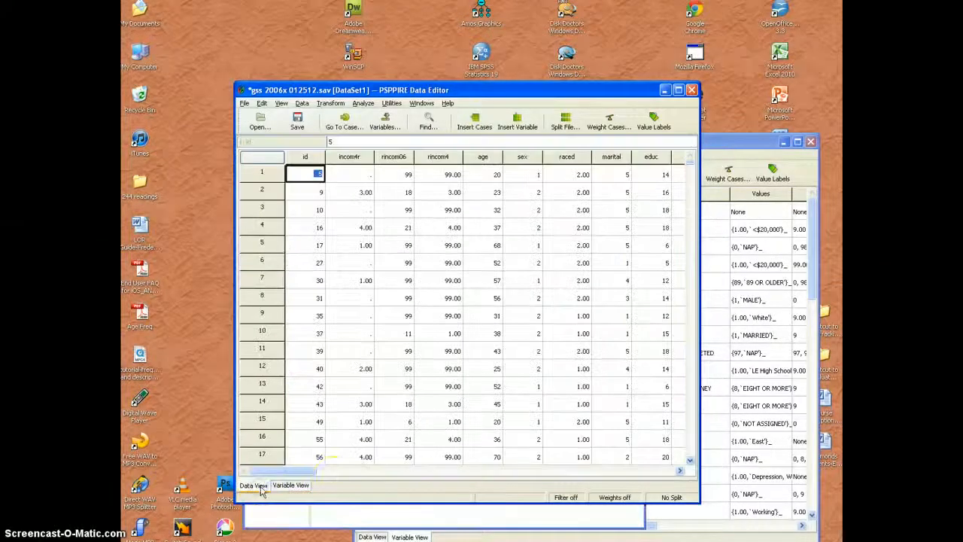
drag(312, 472, 666, 462)
scroll(644, 302, down, 3)
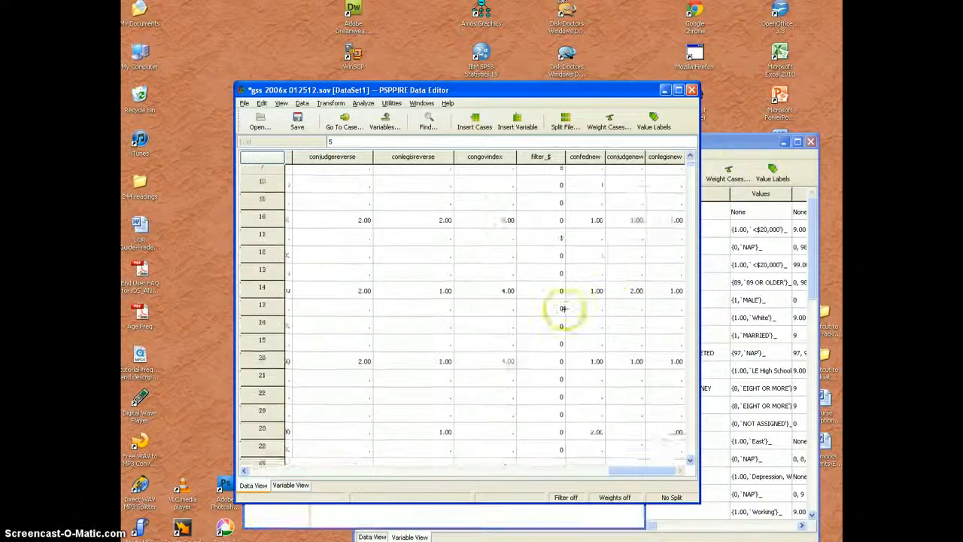
scroll(603, 294, up, 2)
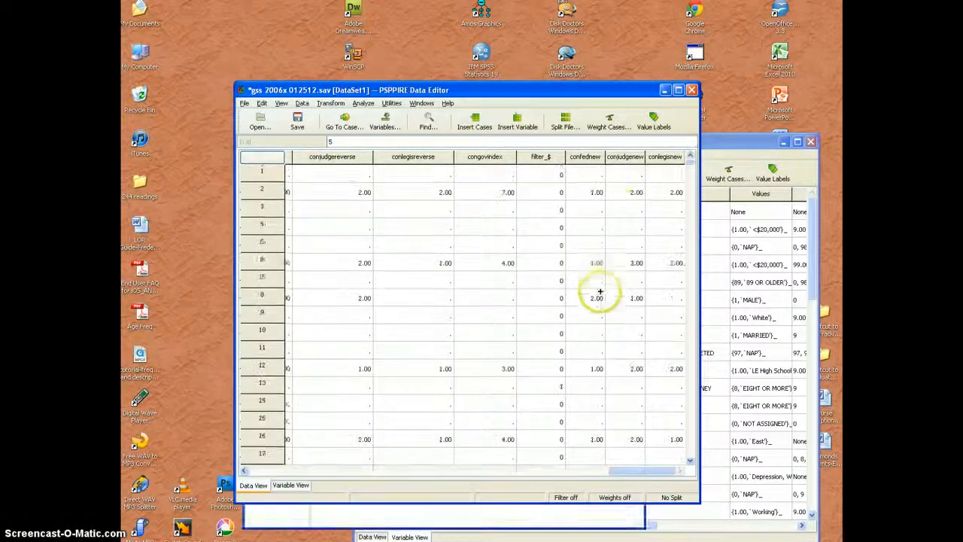
scroll(599, 315, down, 10)
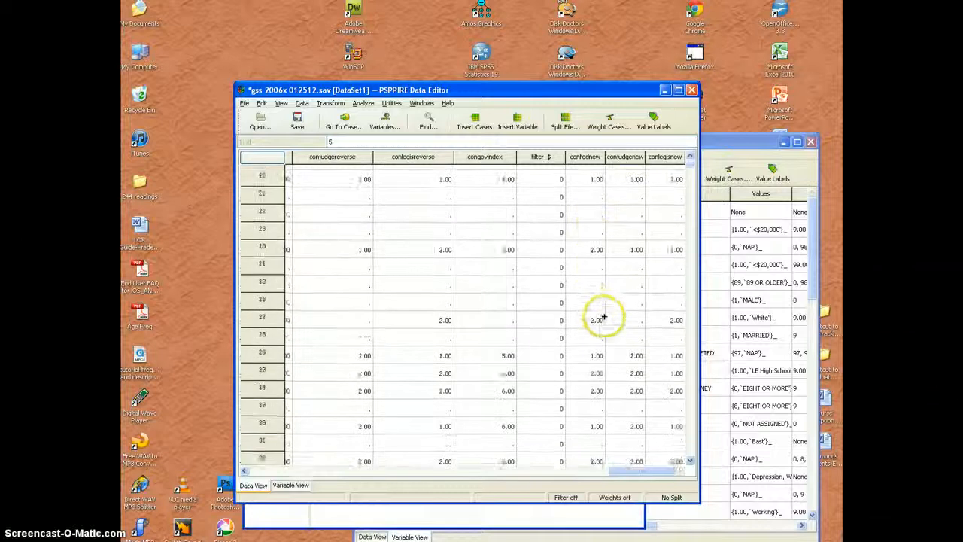
scroll(611, 309, up, 6)
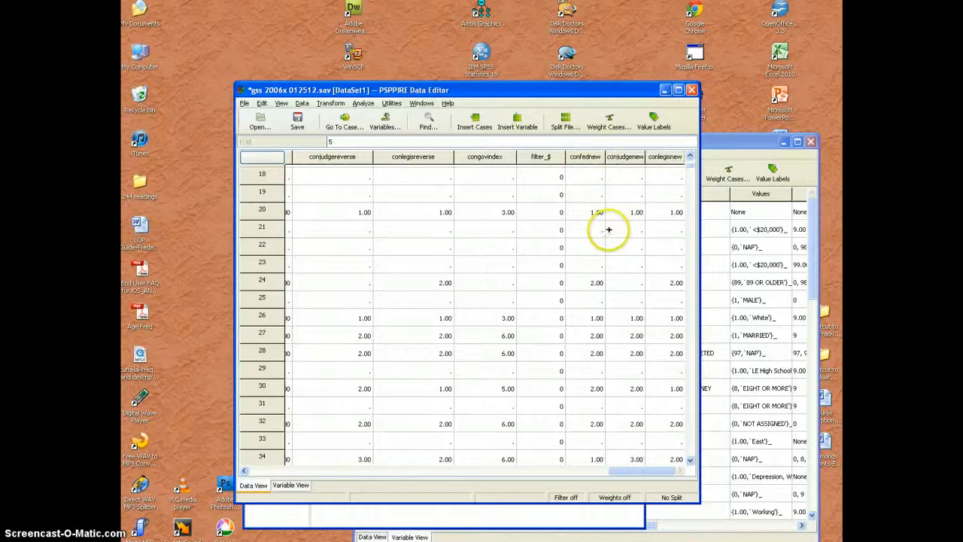
Bring the other data editor window of gss 2006x 012512.sav to the front.
click(740, 146)
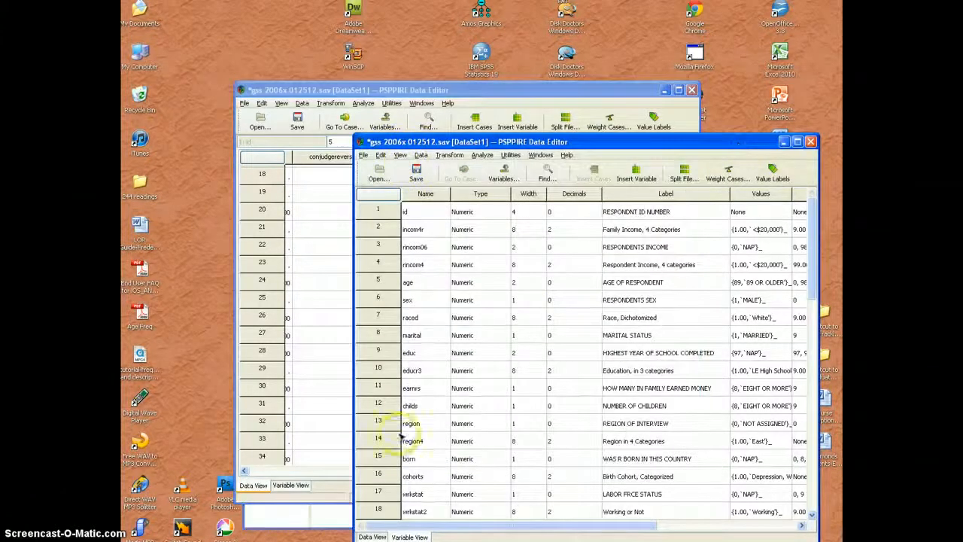